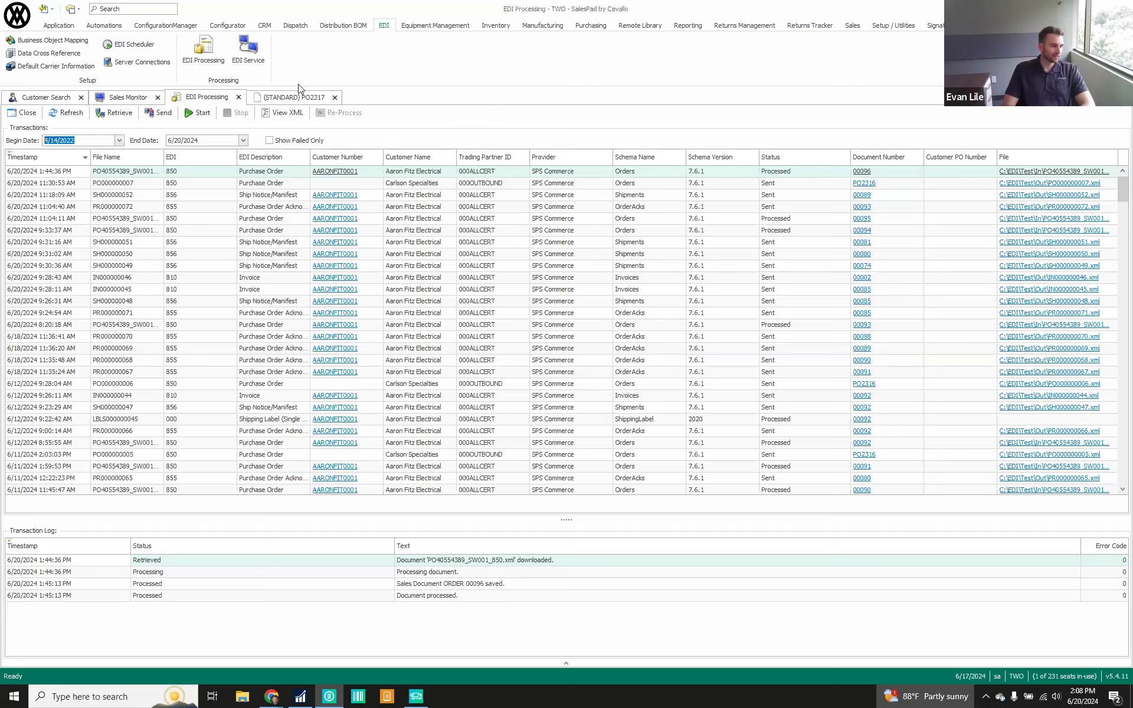
Start EDI processing of the incoming transactions and refresh the document list in Sales Monitor
{"action": "left_click", "coordinate": [195, 112]}
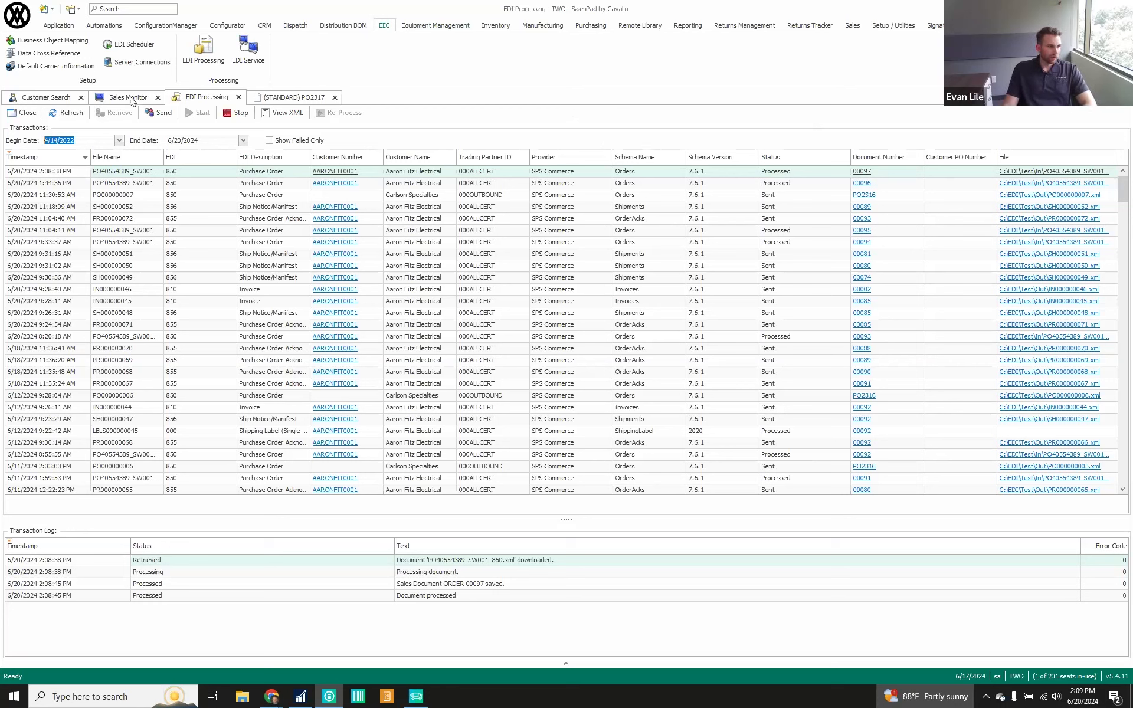
{"action": "left_click", "coordinate": [129, 98]}
{"action": "left_click", "coordinate": [79, 112]}
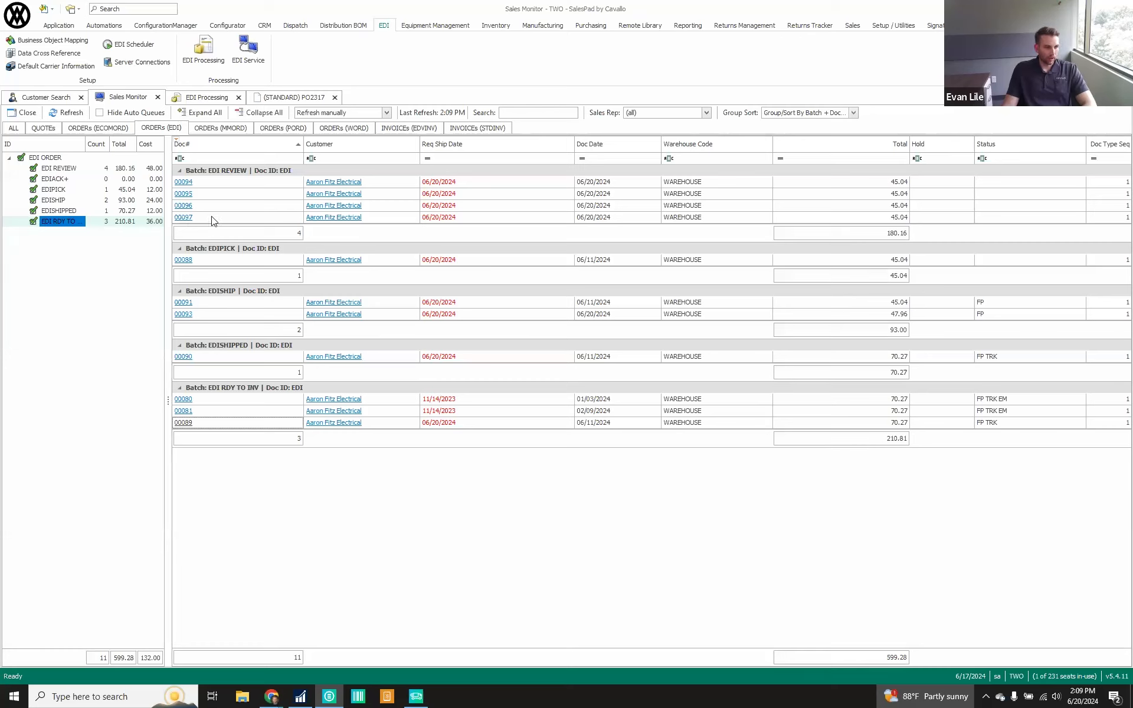
Open the newest order in the EDI REVIEW batch and check its Created By field
{"action": "left_click", "coordinate": [181, 218]}
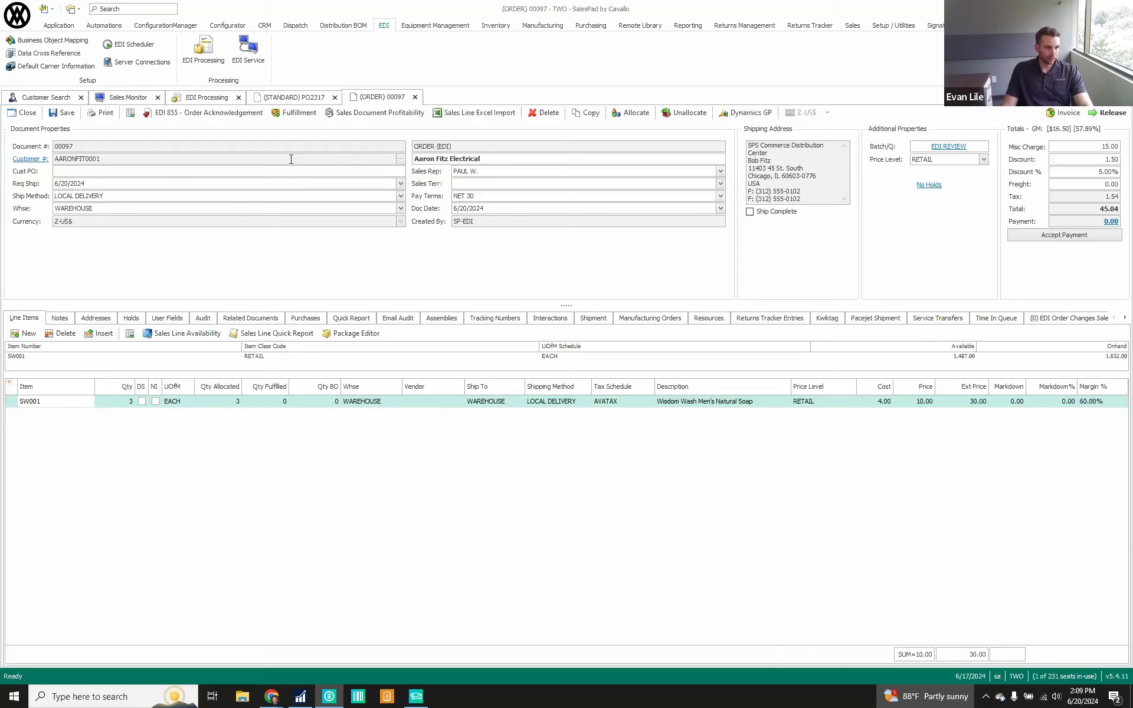
{"action": "left_click", "coordinate": [483, 223]}
{"action": "left_click", "coordinate": [487, 220]}
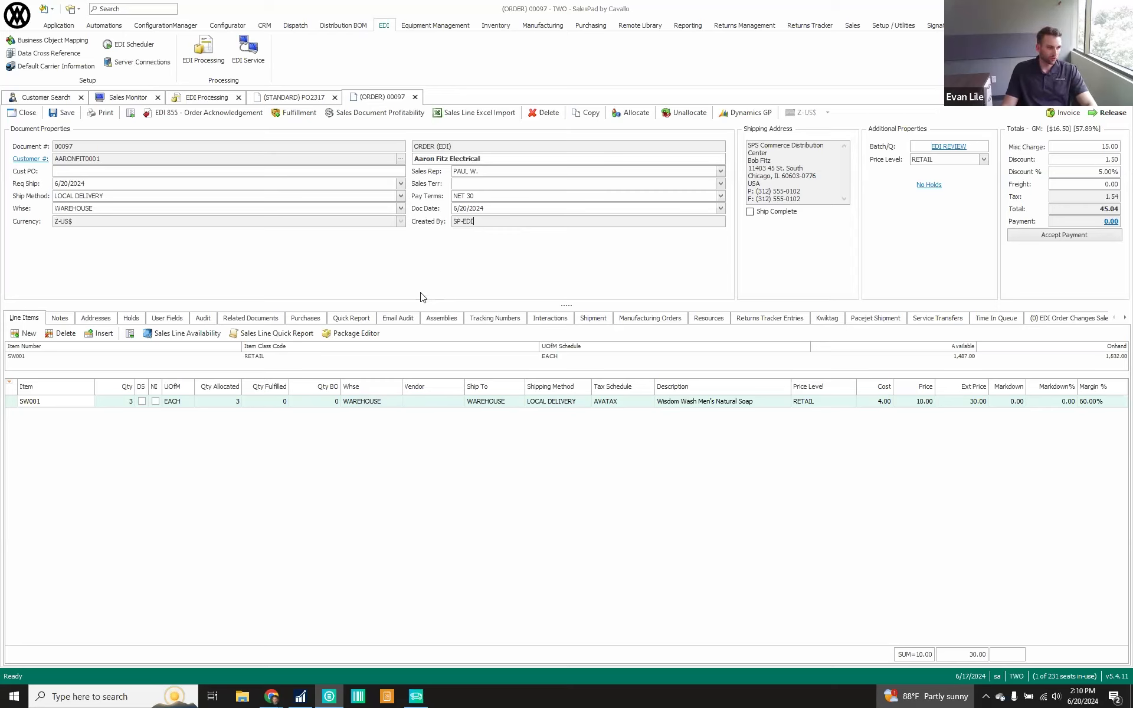
Review the order's EDI 855 Order Acknowledgement details and close them without sending
{"action": "left_click", "coordinate": [187, 116]}
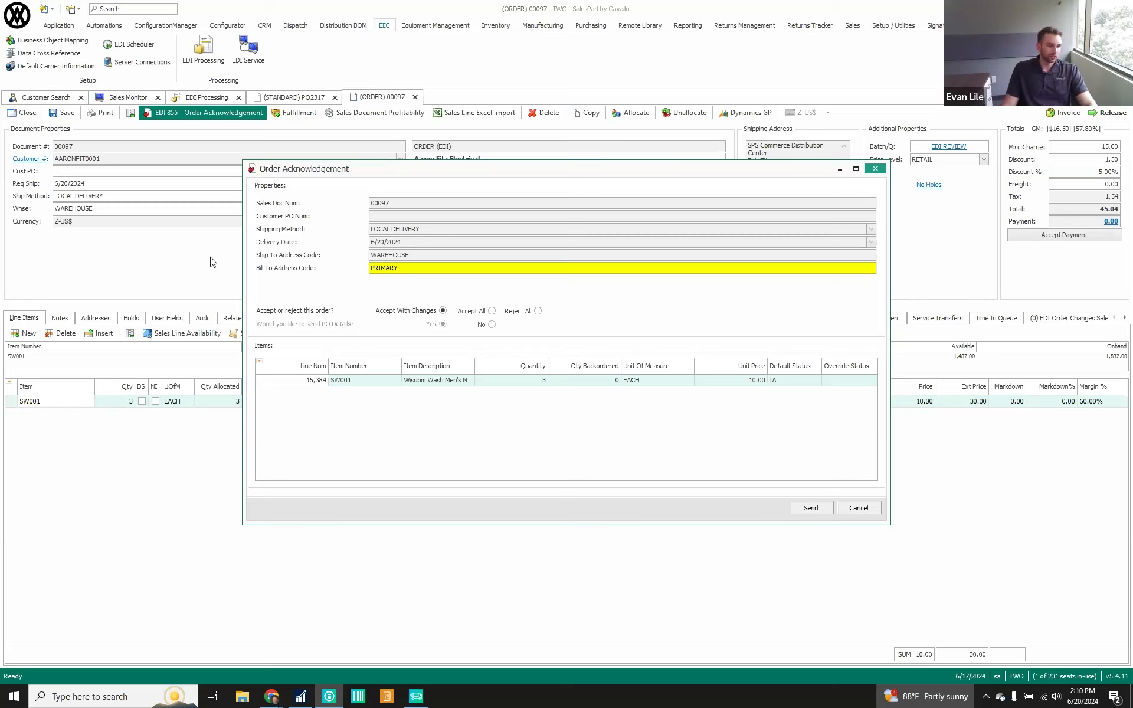
{"action": "mouse_move", "coordinate": [411, 268]}
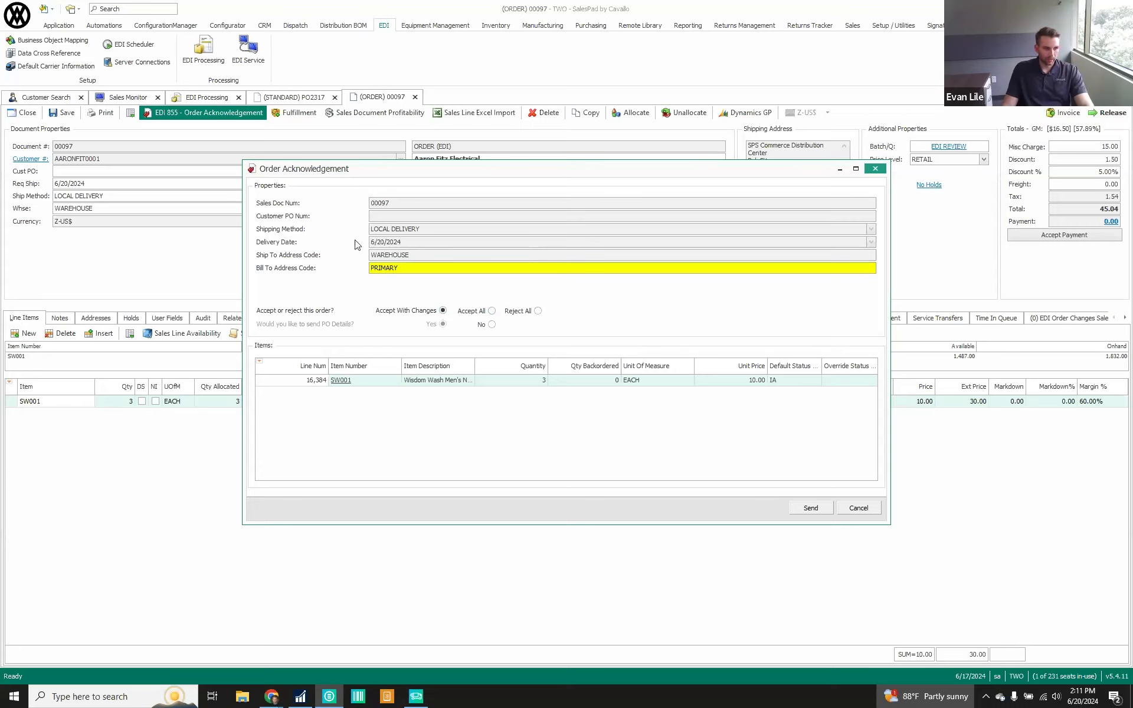
{"action": "left_click", "coordinate": [863, 509]}
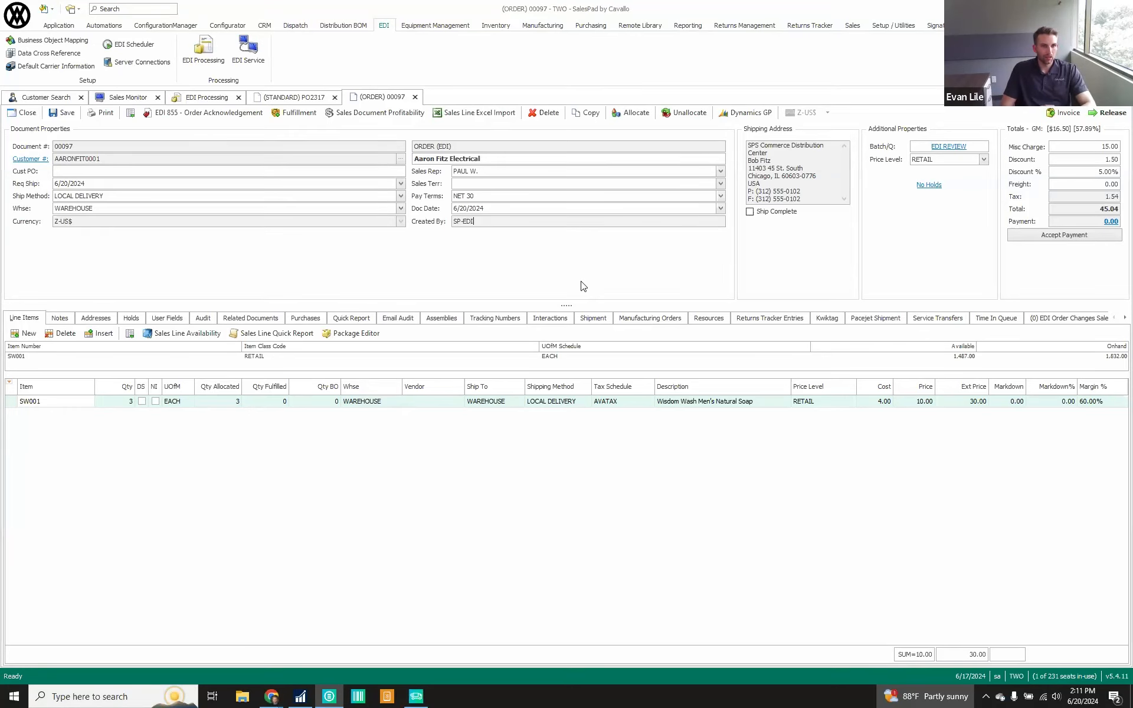
Release the open order from the EDI REVIEW queue, confirming the release and the queue moves
{"action": "left_click", "coordinate": [1101, 115]}
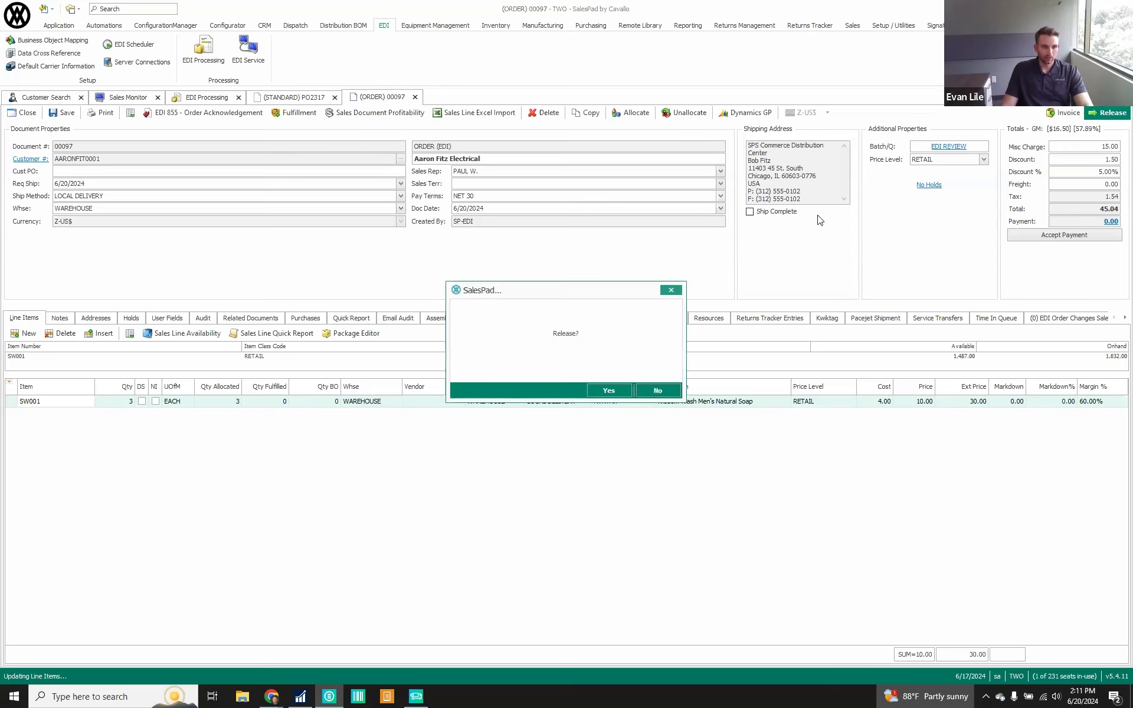
{"action": "left_click", "coordinate": [609, 390]}
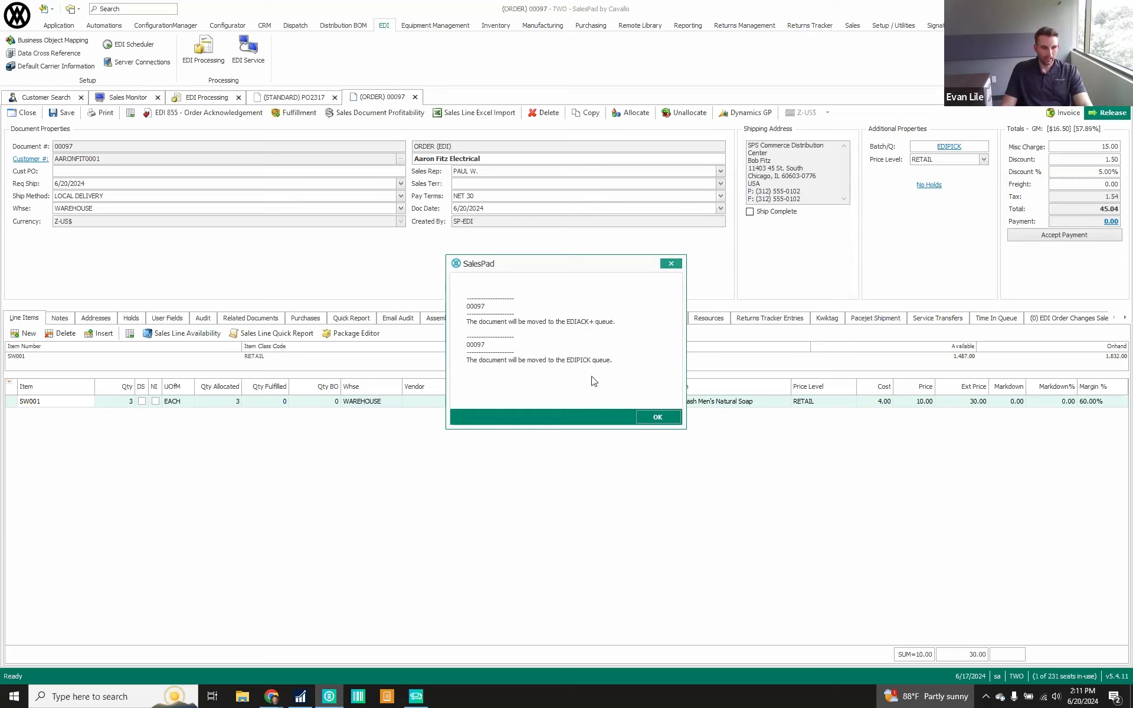
{"action": "left_click", "coordinate": [658, 418]}
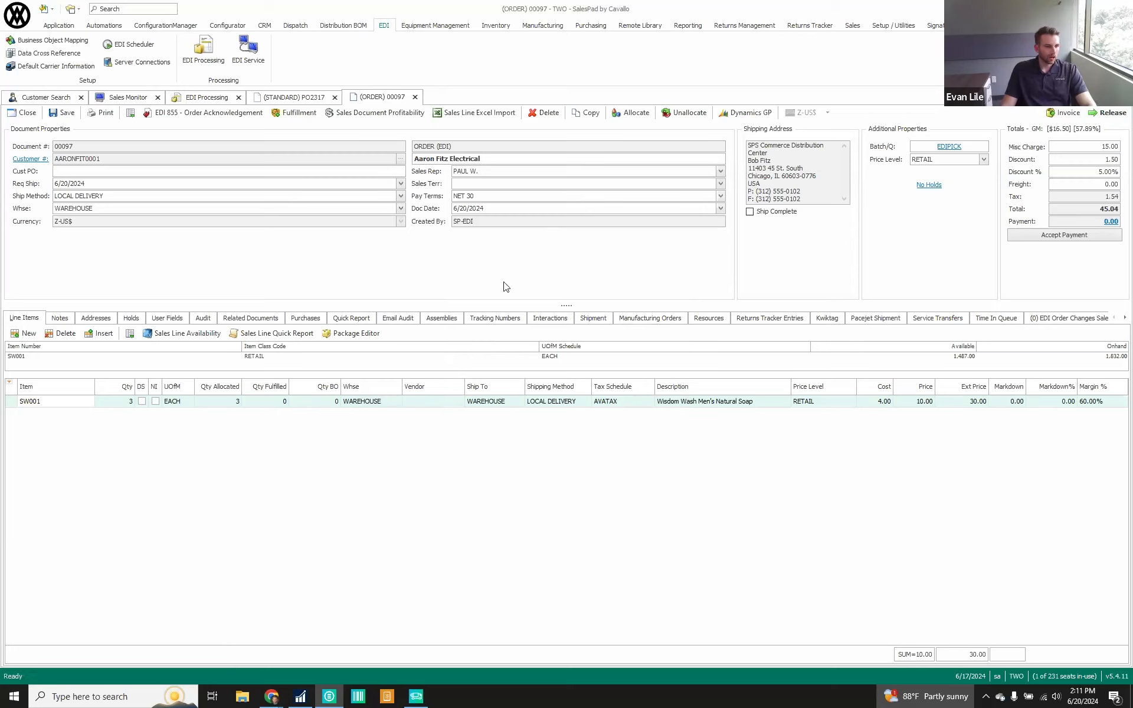
View the order's EDI Order Changes Sales Document entries and its EDI Processing Log
{"action": "left_click", "coordinate": [1125, 318]}
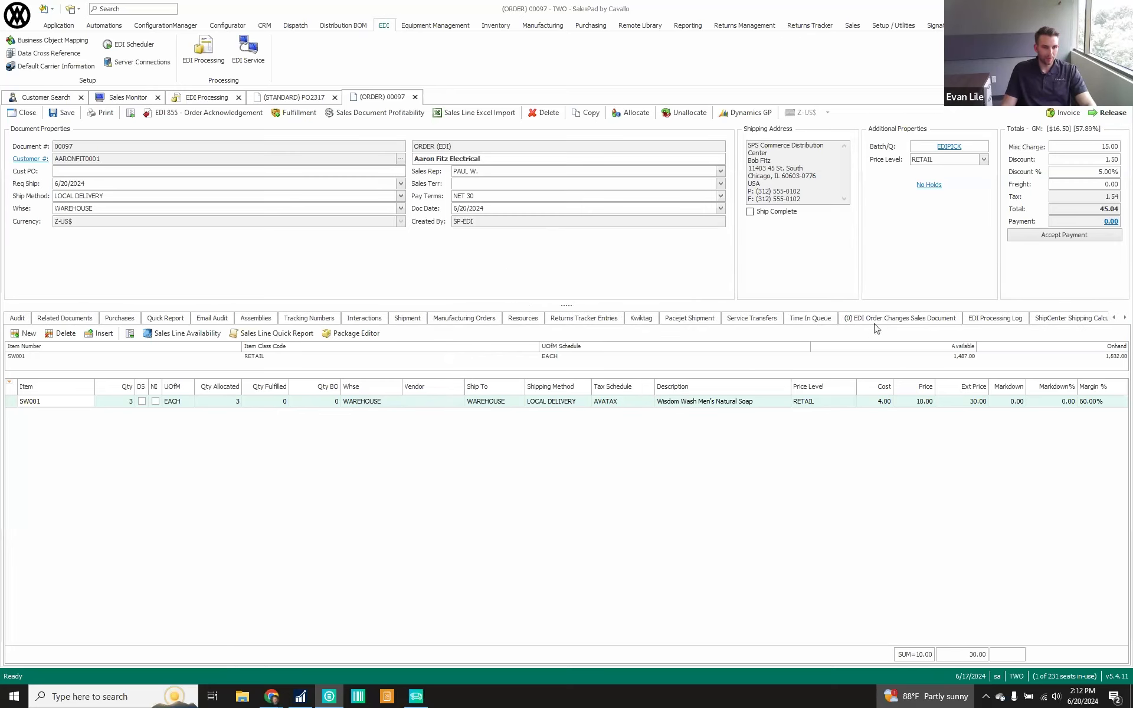
{"action": "left_click", "coordinate": [891, 332]}
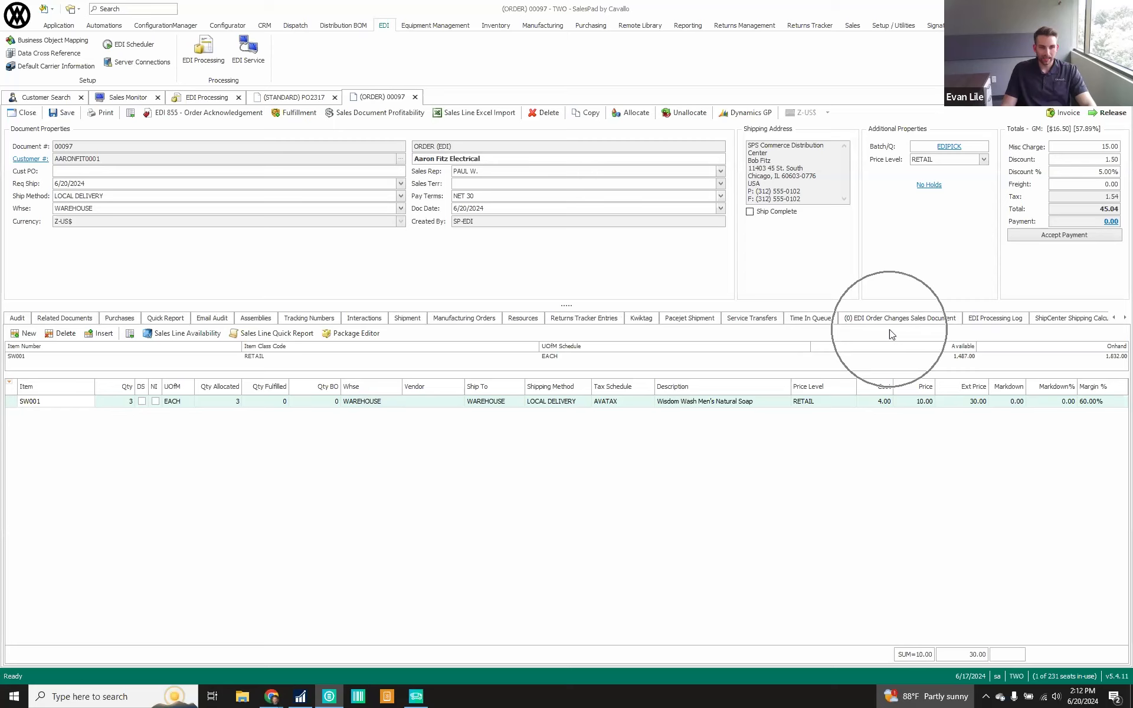
{"action": "left_click", "coordinate": [859, 322]}
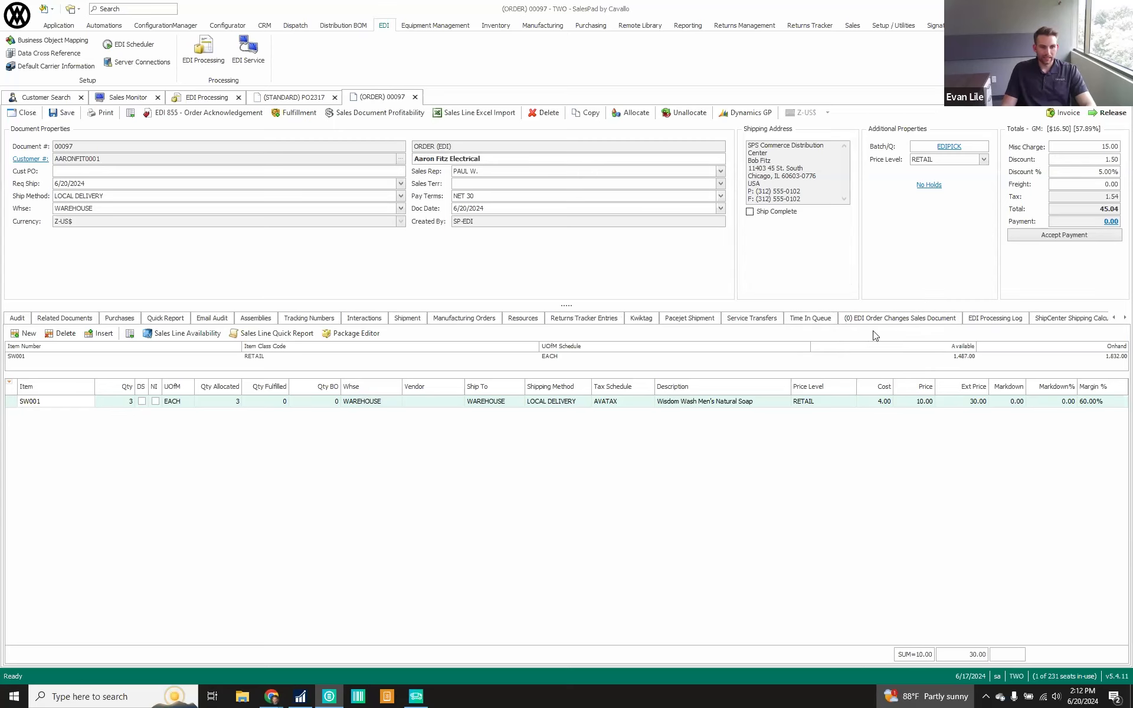
{"action": "left_click", "coordinate": [897, 324]}
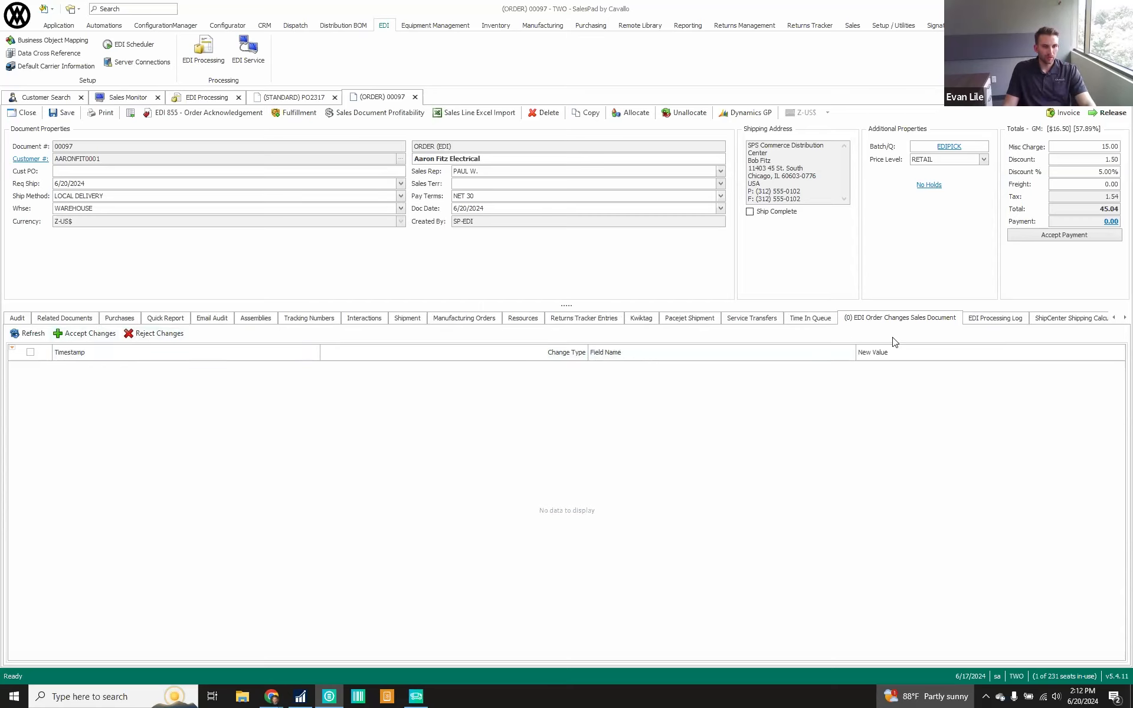
{"action": "left_click", "coordinate": [990, 322]}
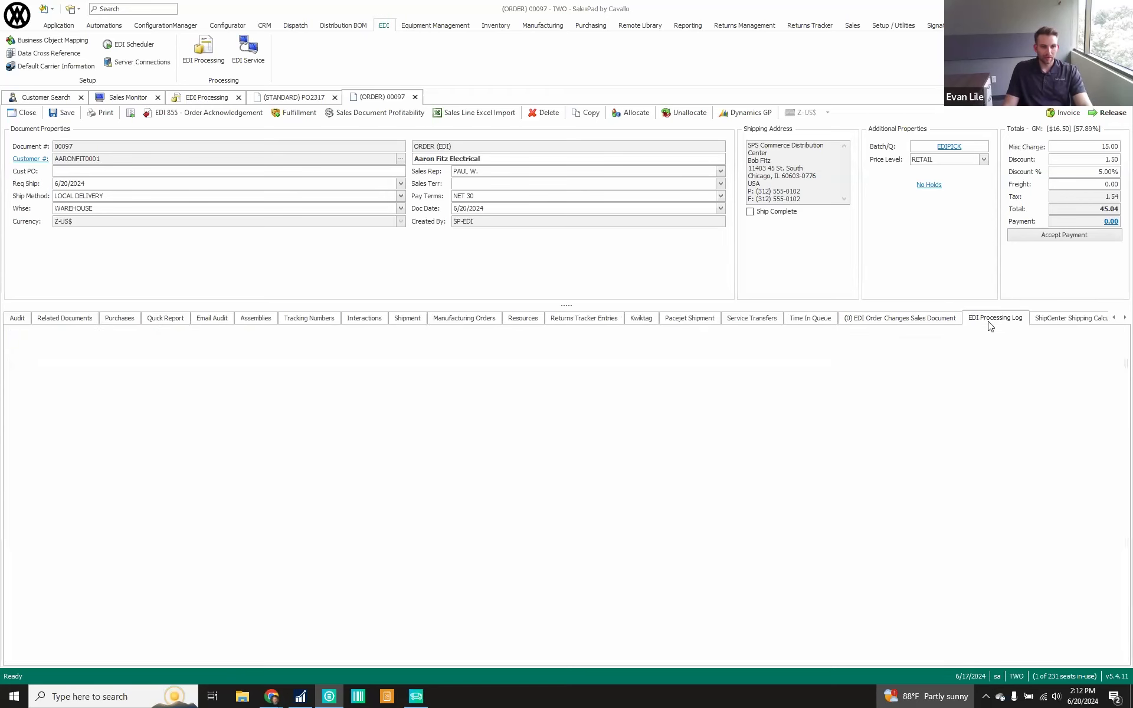
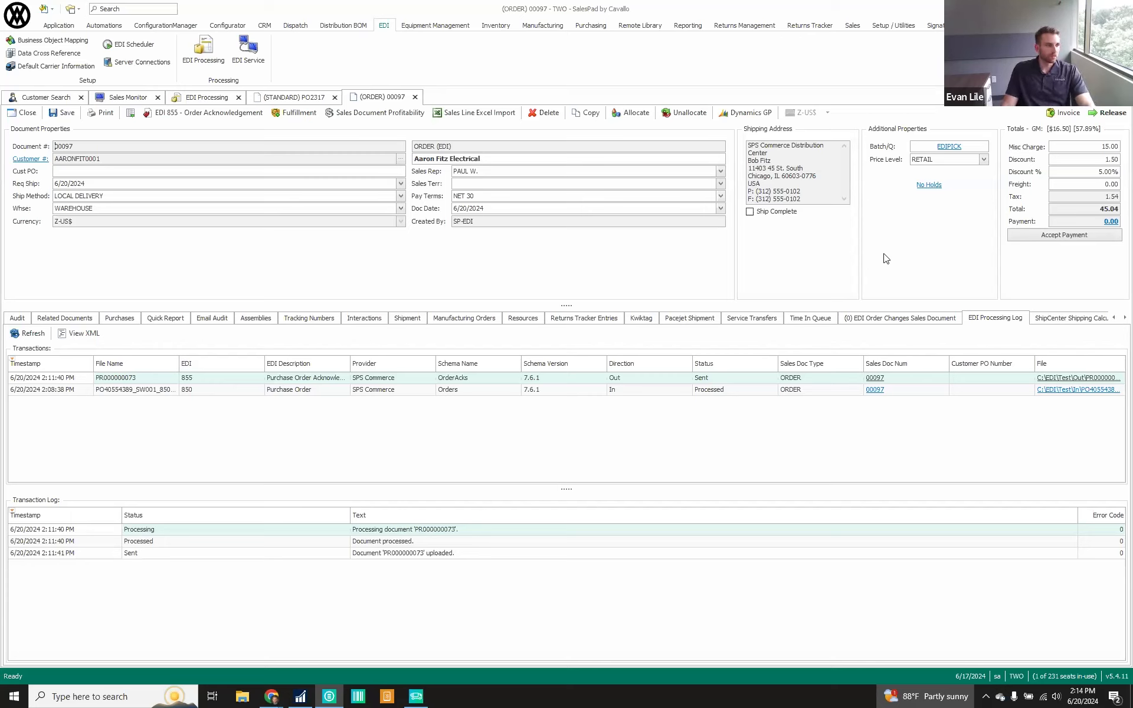
Fulfill the order's SW001 line with a quantity of 3 from bin 02A03 and accept the fulfillment
{"action": "key", "text": "ctrl"}
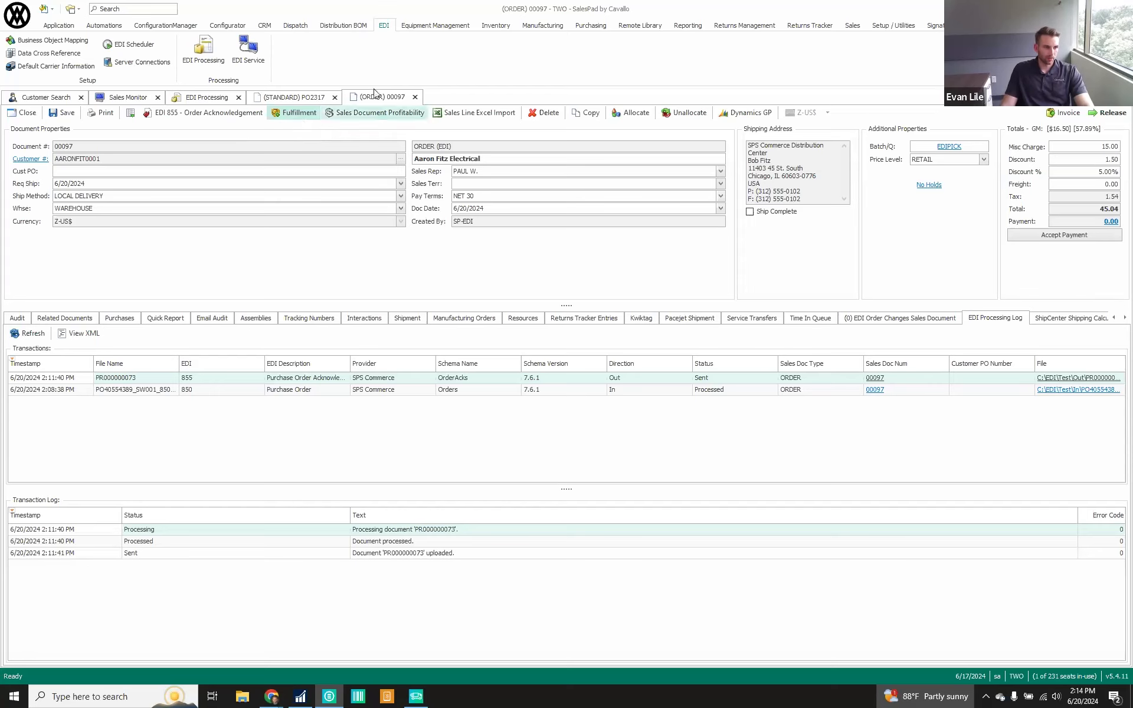
{"action": "key", "text": "ctrl"}
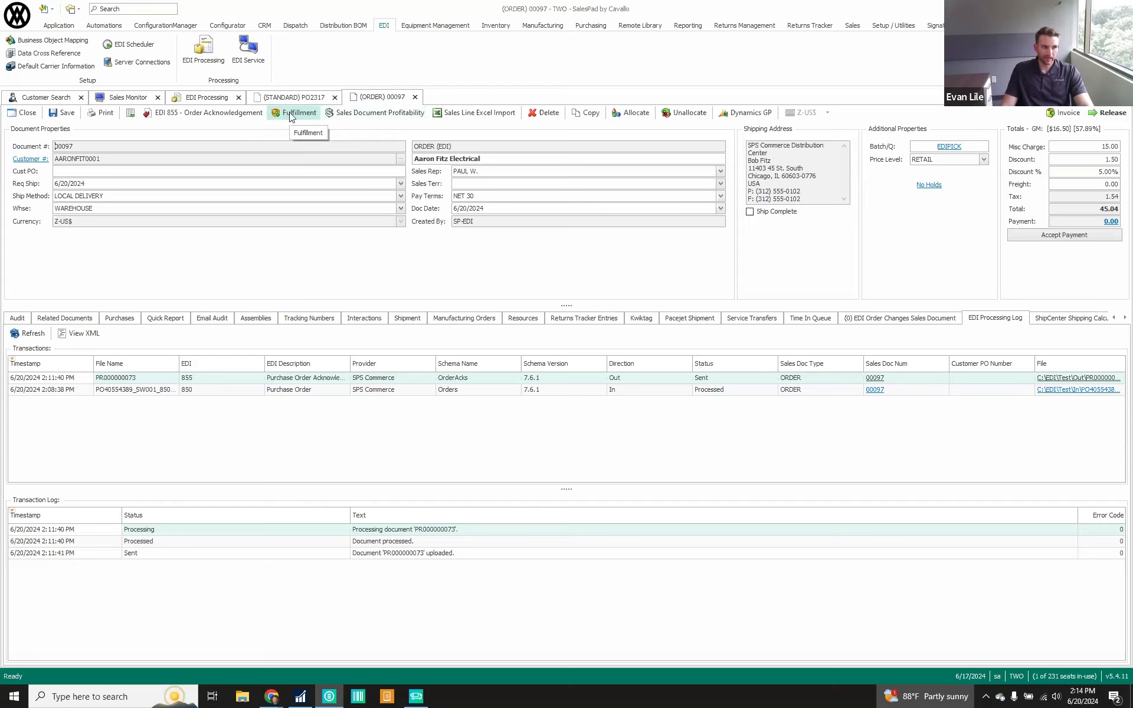
{"action": "left_click", "coordinate": [290, 117]}
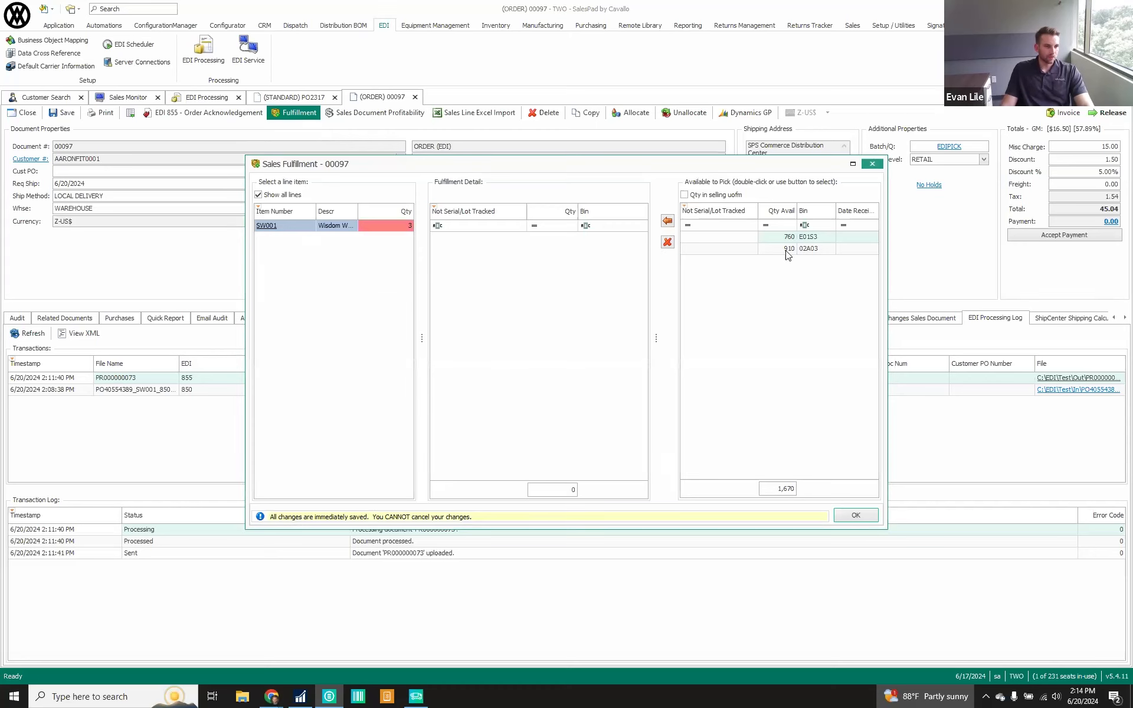
{"action": "double_click", "coordinate": [786, 250]}
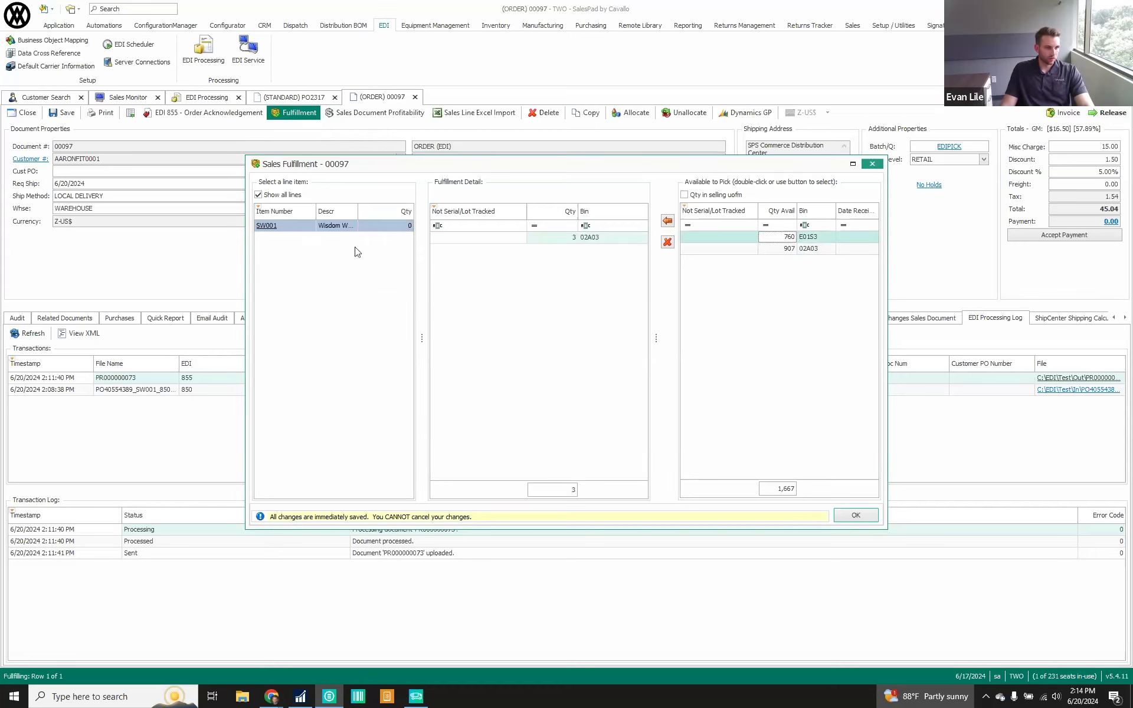
{"action": "left_click", "coordinate": [855, 516]}
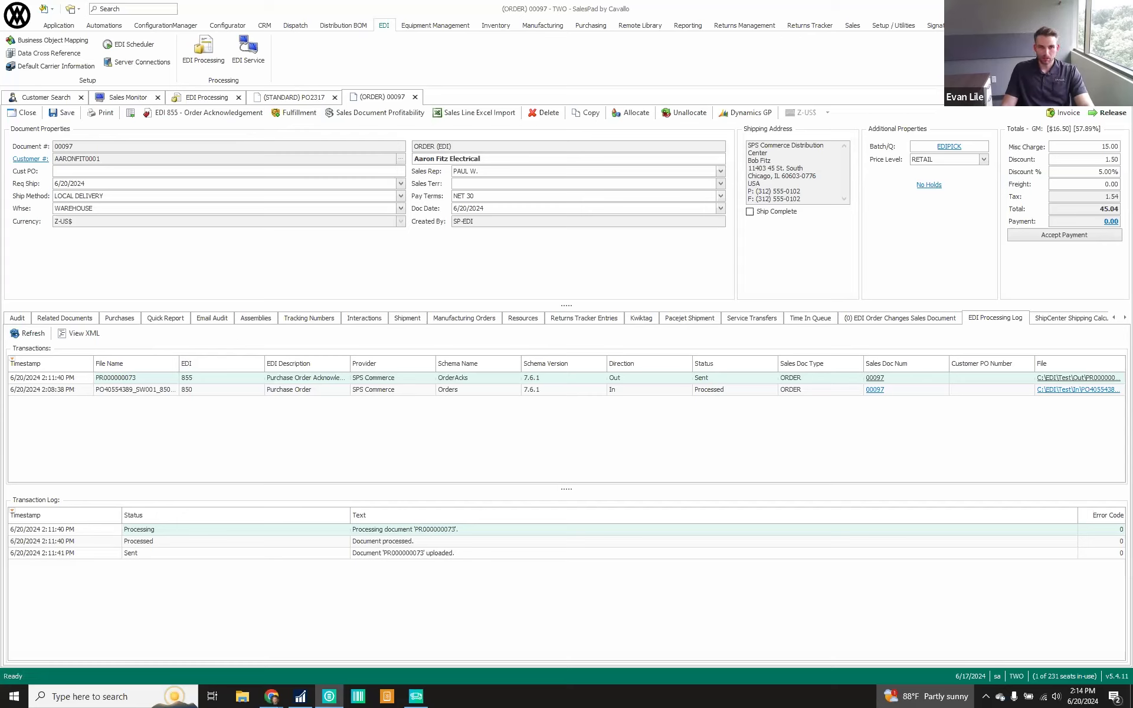
Release the order from the EDIPICK queue to the EDISHIP queue, confirming the release and the move
{"action": "left_click", "coordinate": [1107, 115]}
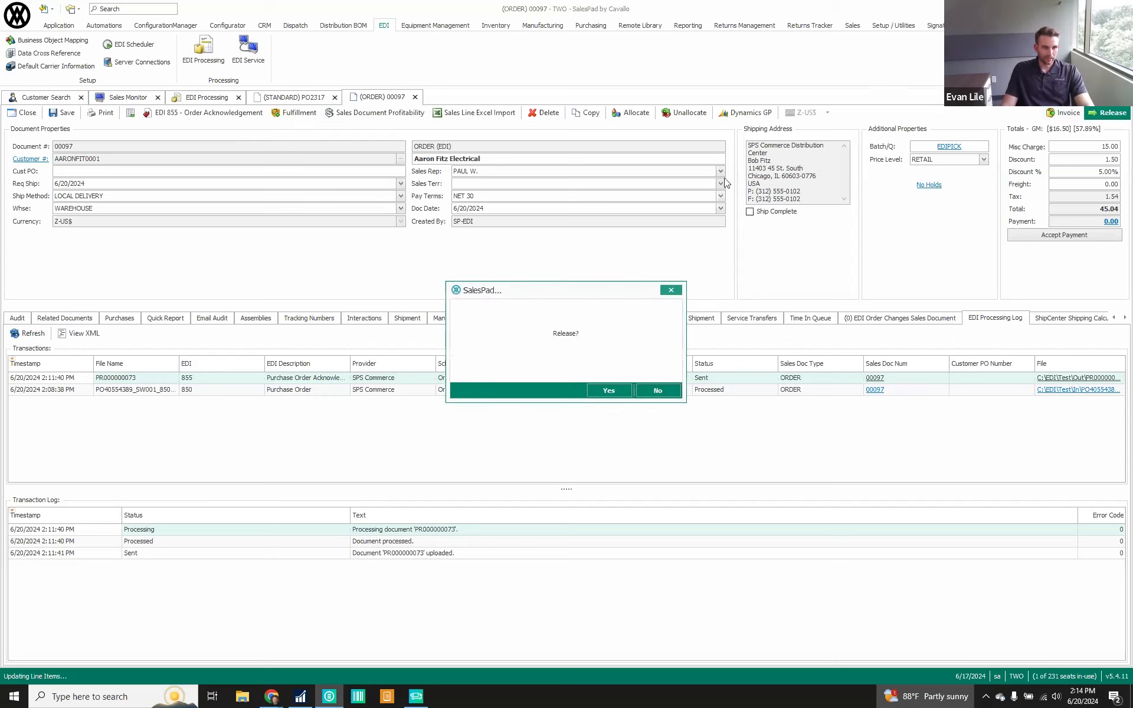
{"action": "left_click", "coordinate": [609, 391]}
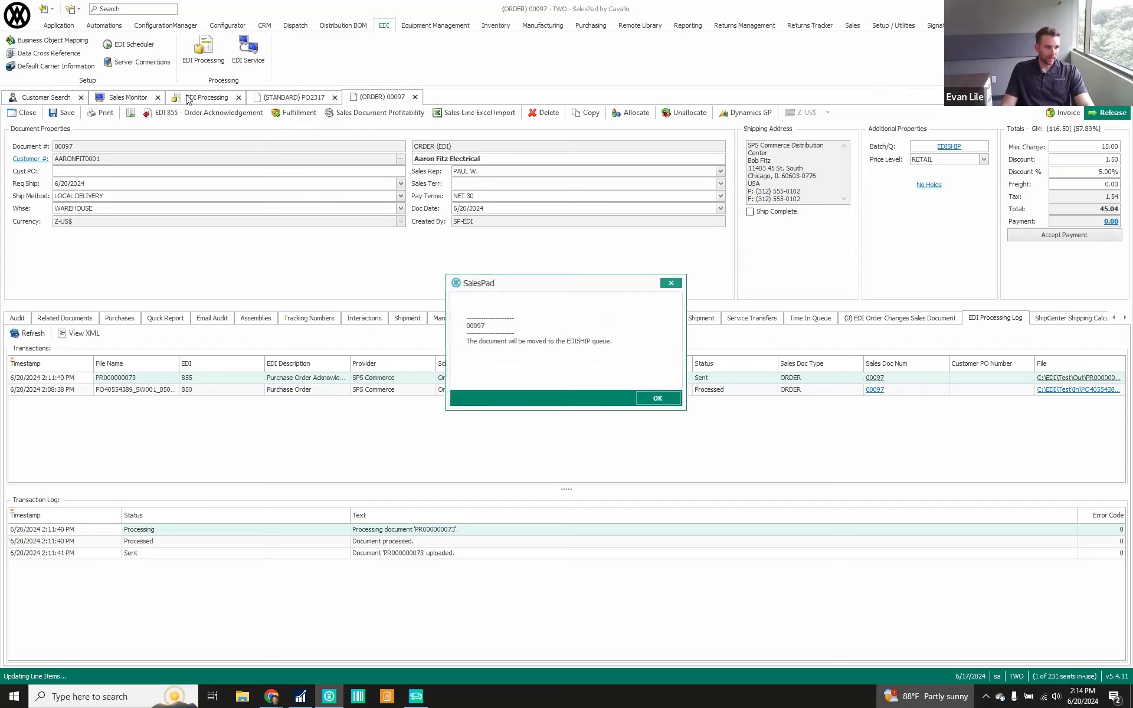
{"action": "left_click", "coordinate": [657, 399]}
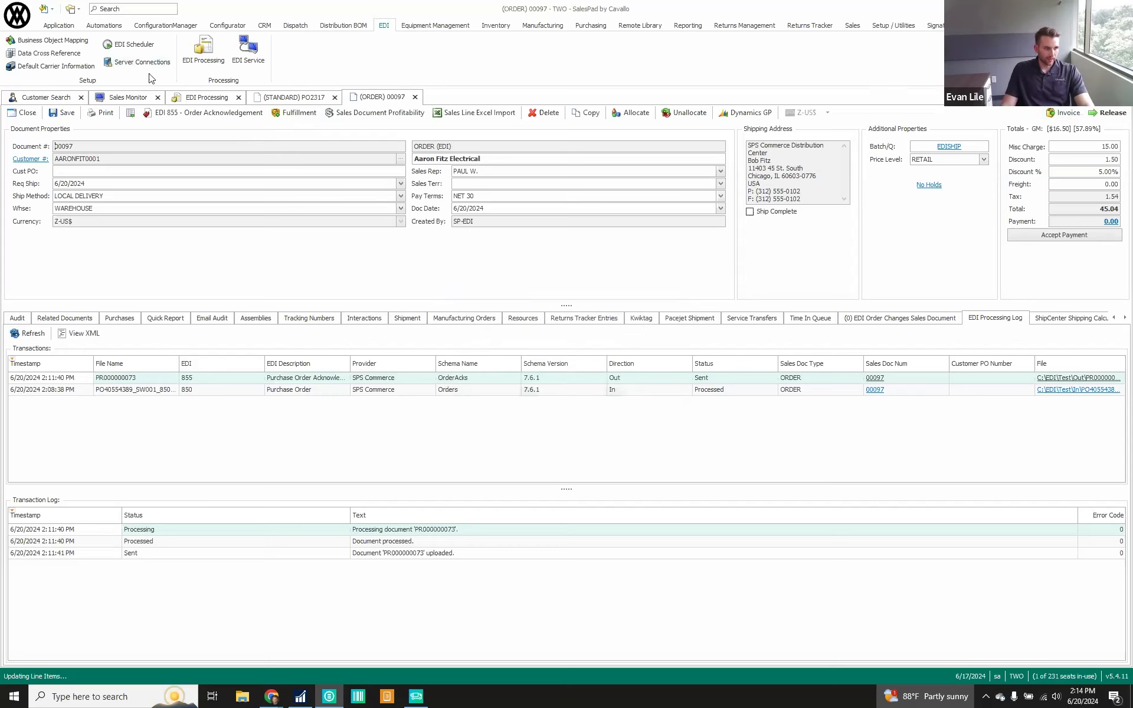
Refresh the EDI orders in the Sales Monitor and close the open sales order document
{"action": "left_click", "coordinate": [130, 97]}
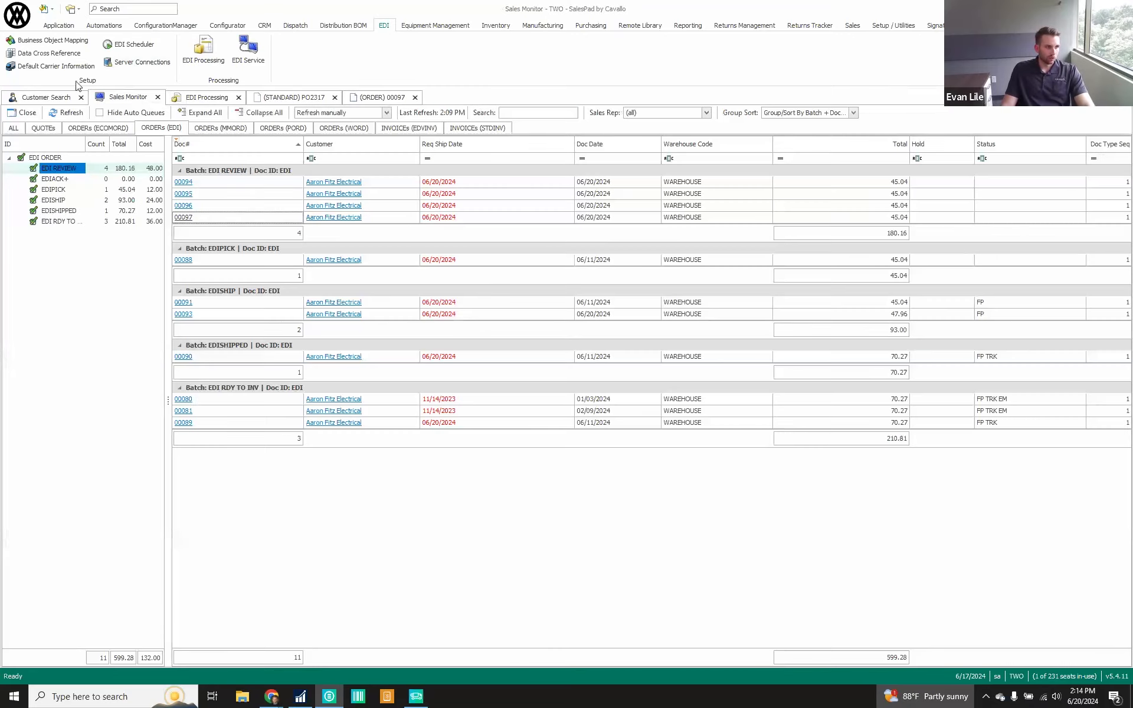
{"action": "left_click", "coordinate": [67, 112]}
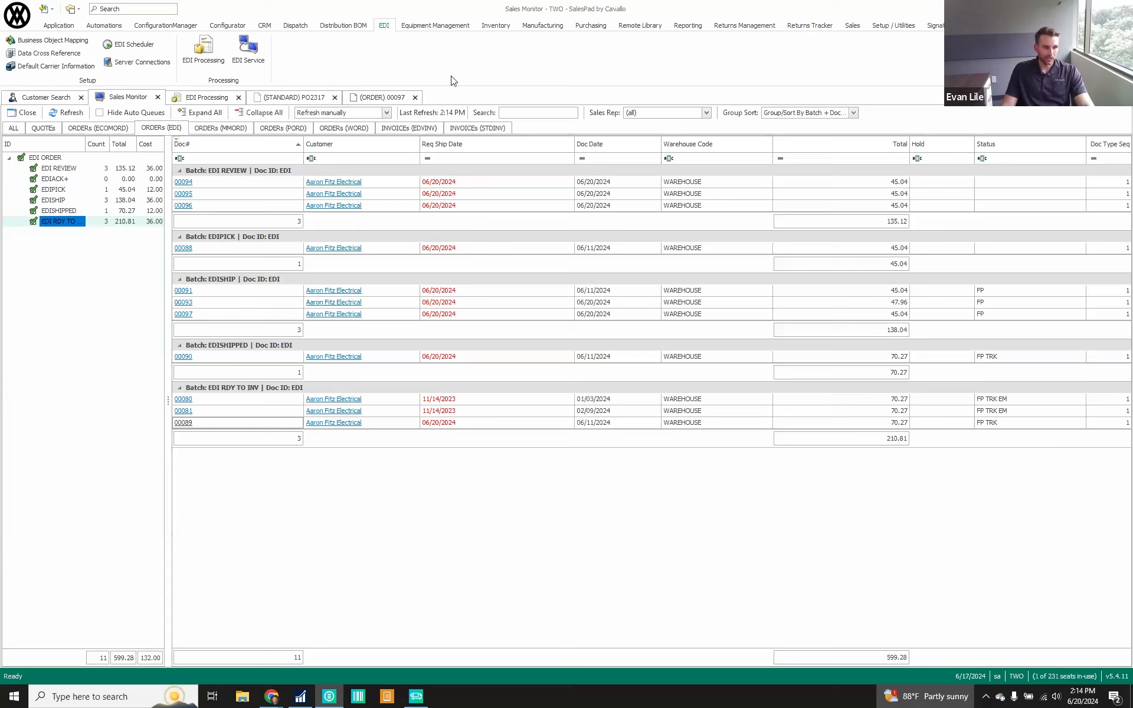
{"action": "left_click", "coordinate": [415, 98]}
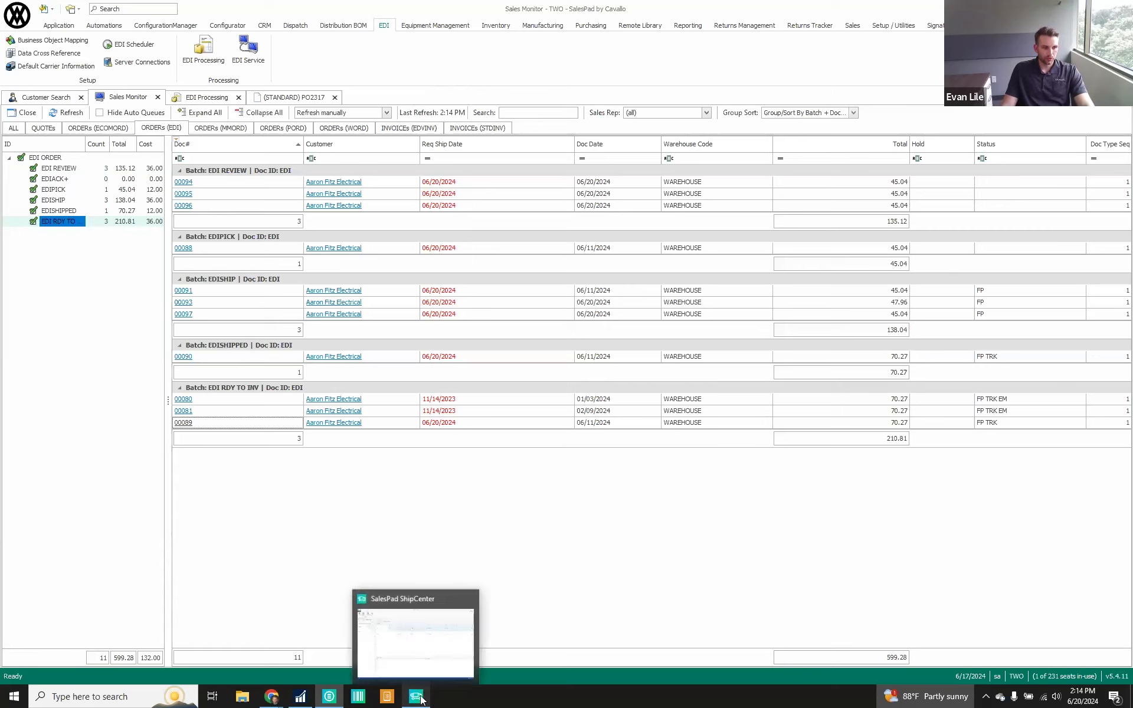
Switch to SalesPad ShipCenter, refresh the Shipment Monitor and open a new shipment for the newly released EDI order
{"action": "left_click", "coordinate": [426, 699]}
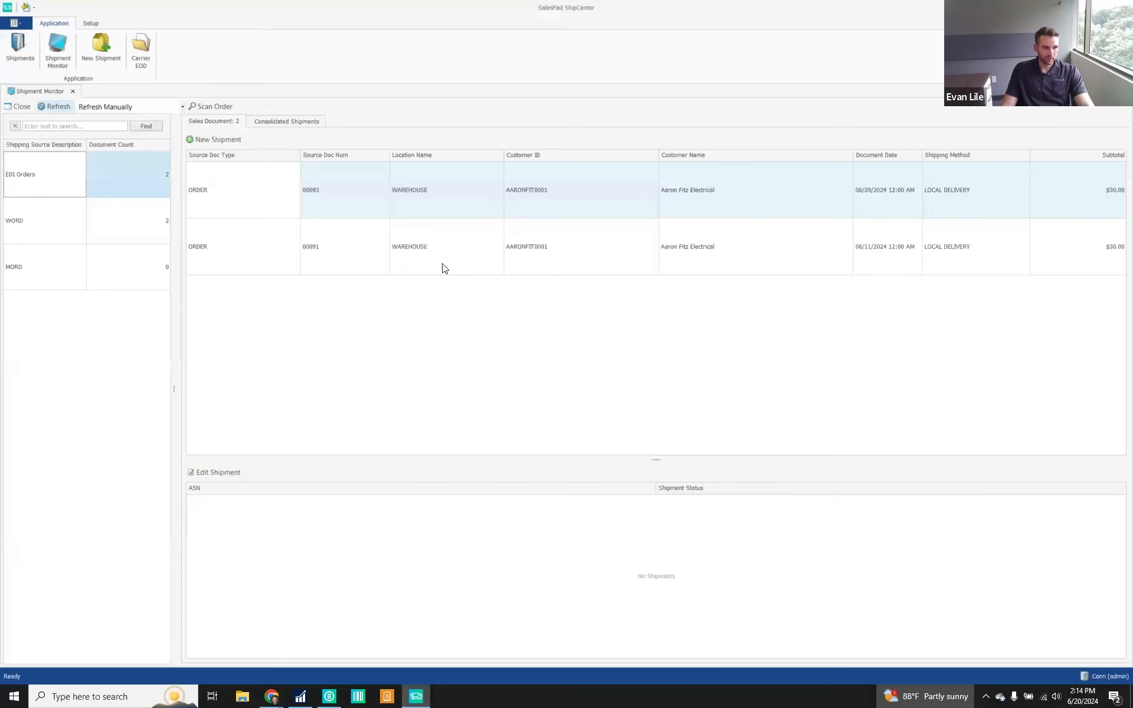
{"action": "left_click", "coordinate": [61, 111]}
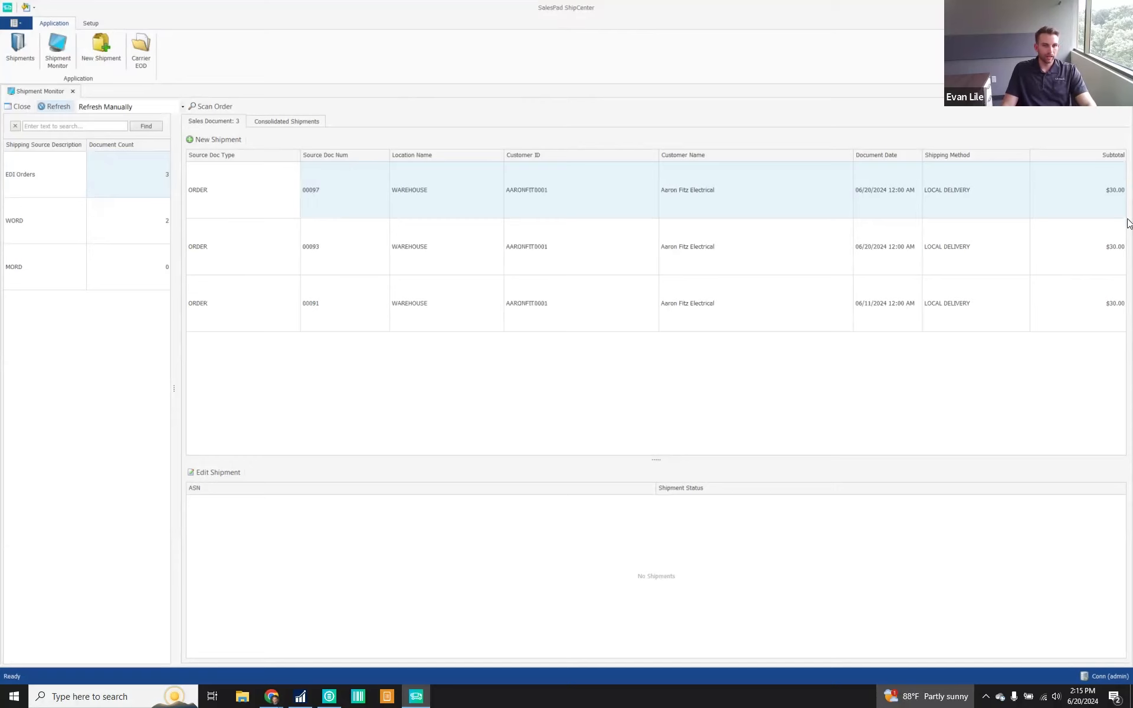
{"action": "left_click", "coordinate": [283, 193]}
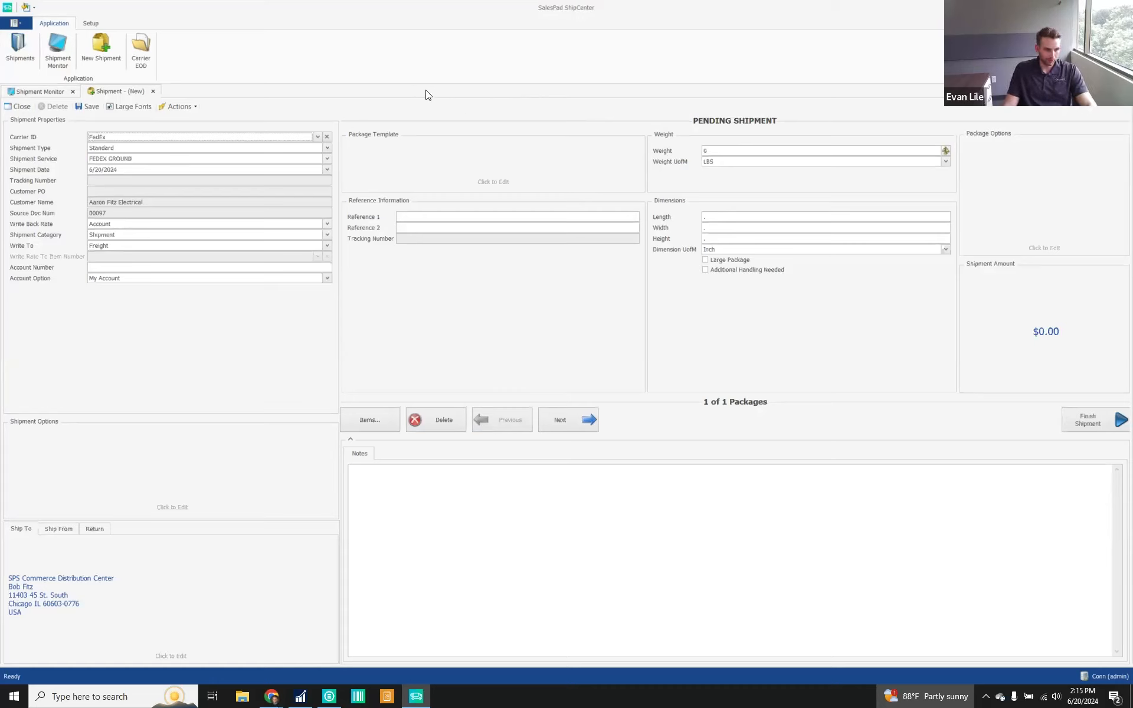
Apply the 12-inch Medium Box template to the shipment and pack all 3 units of SW001 into Package 1
{"action": "left_click", "coordinate": [424, 162]}
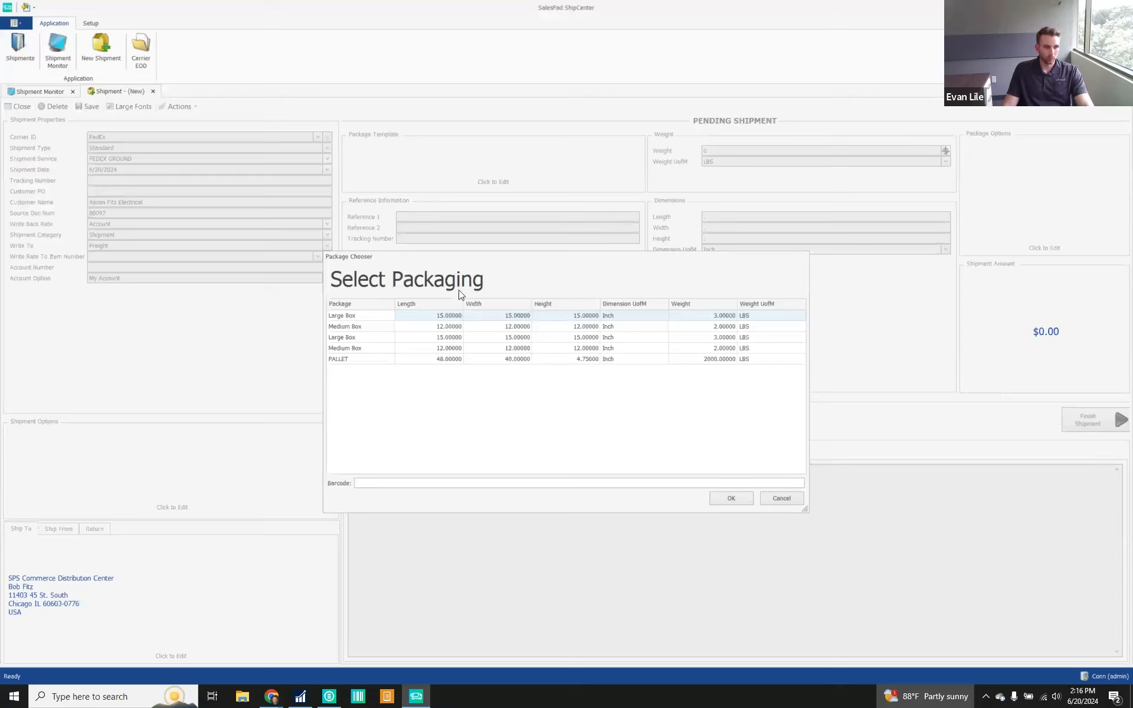
{"action": "left_click", "coordinate": [370, 328]}
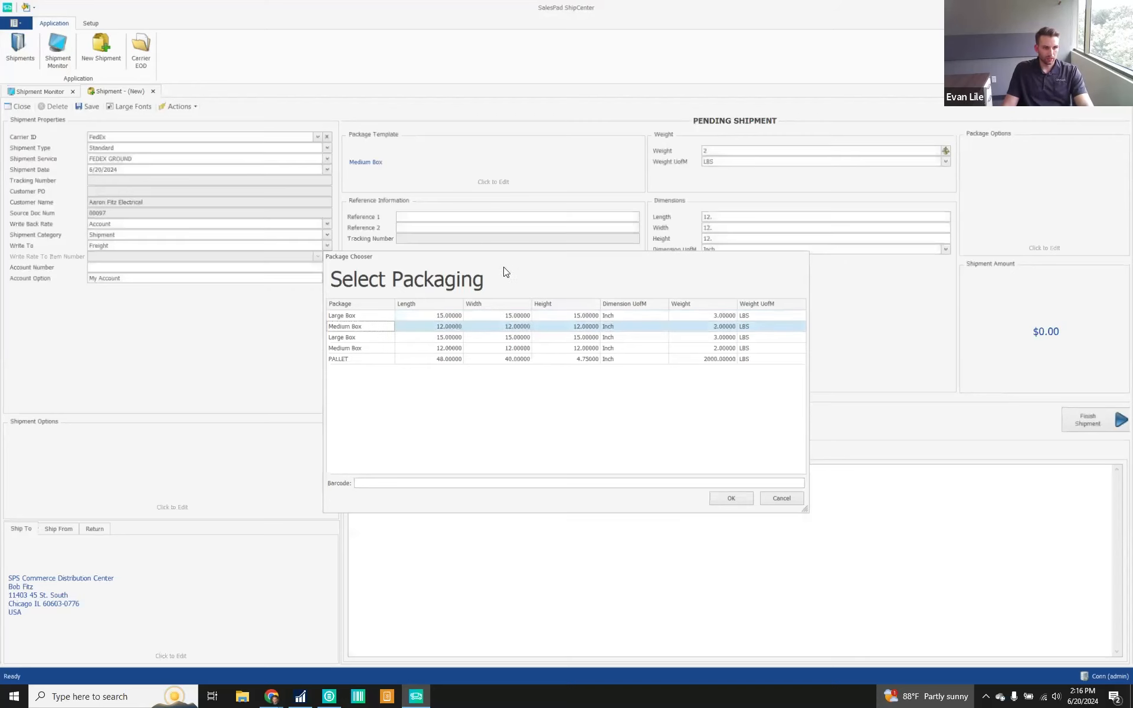
{"action": "left_click", "coordinate": [373, 419]}
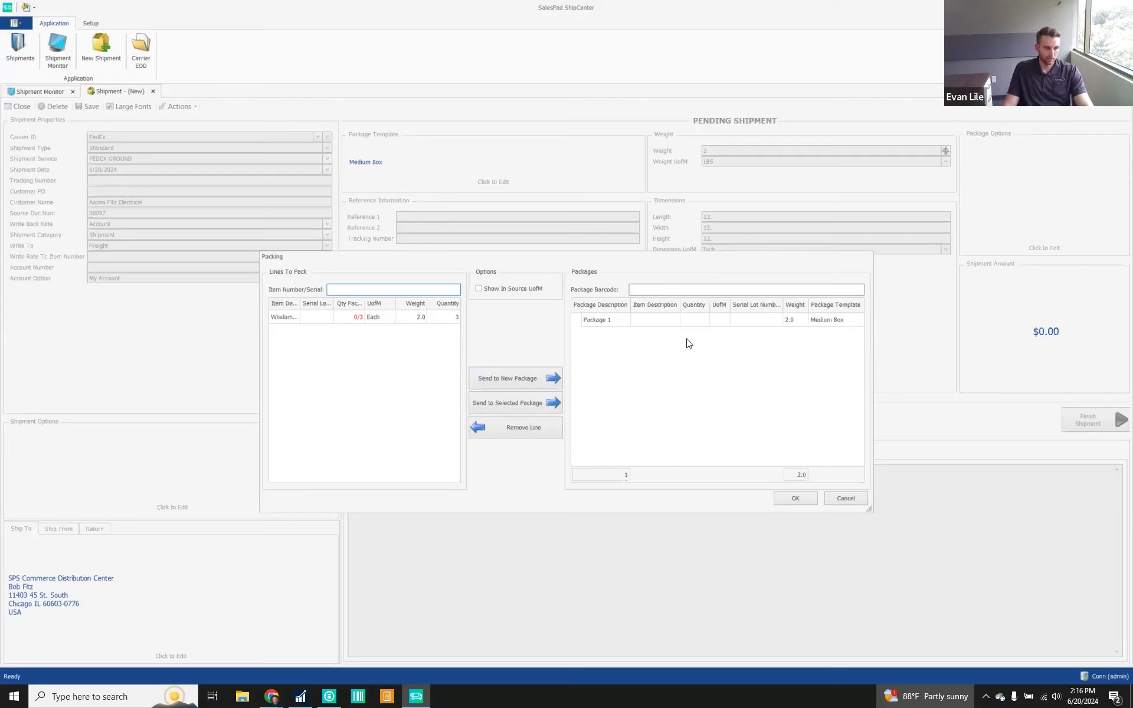
{"action": "left_click", "coordinate": [298, 320]}
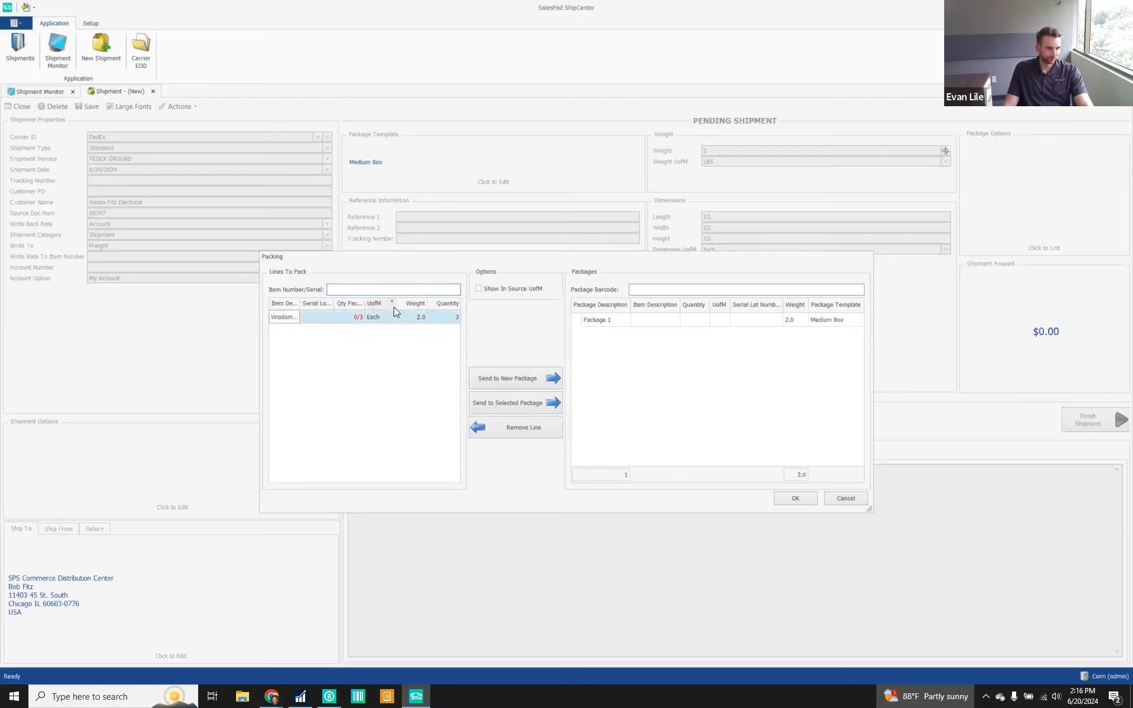
{"action": "left_click", "coordinate": [522, 405]}
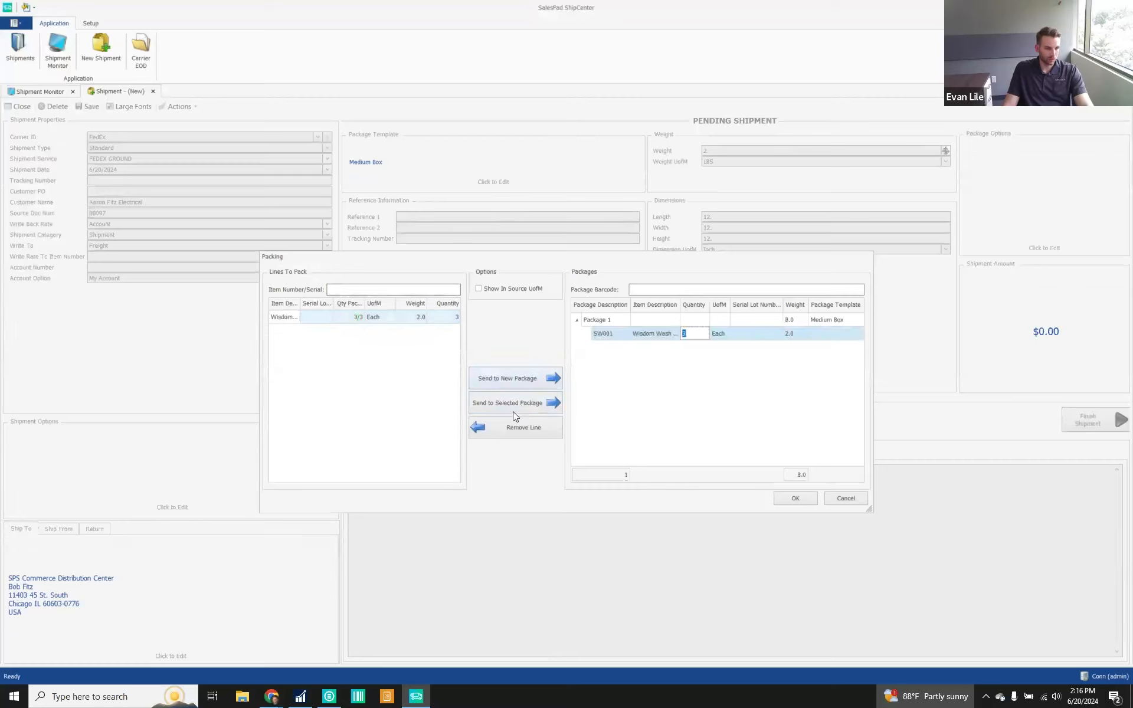
{"action": "left_click", "coordinate": [795, 499]}
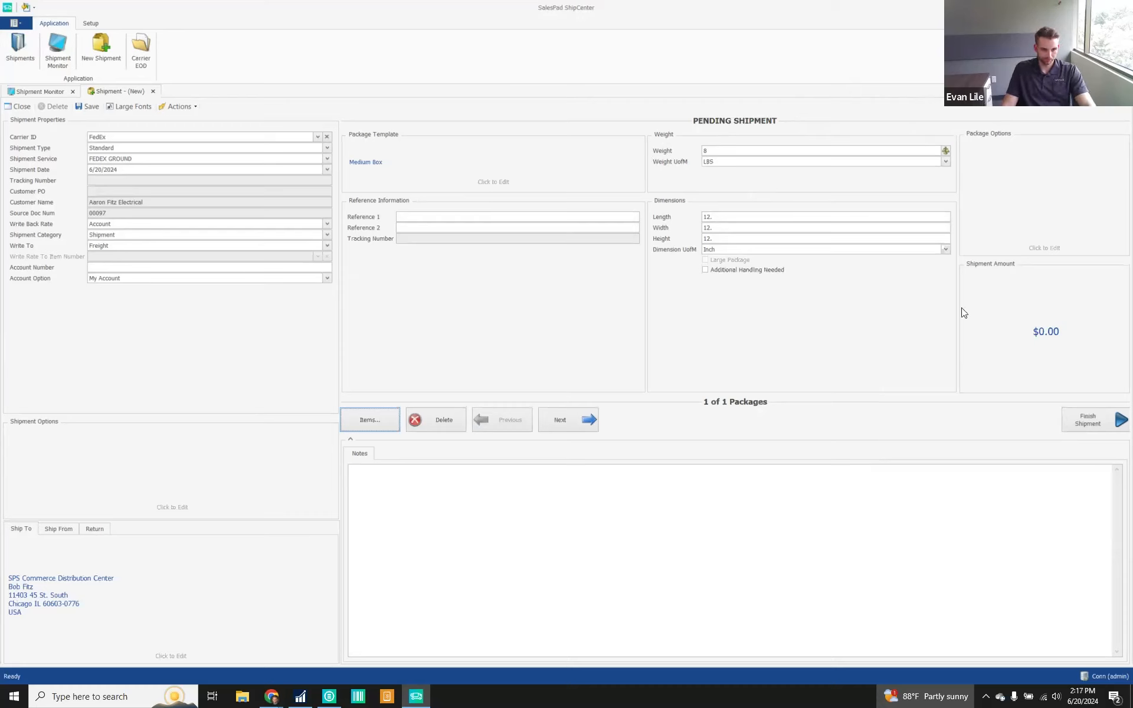
Calculate the FedEx Ground shipment amount and finish the shipment, closing its label preview and the shipment record
{"action": "left_click", "coordinate": [1001, 317]}
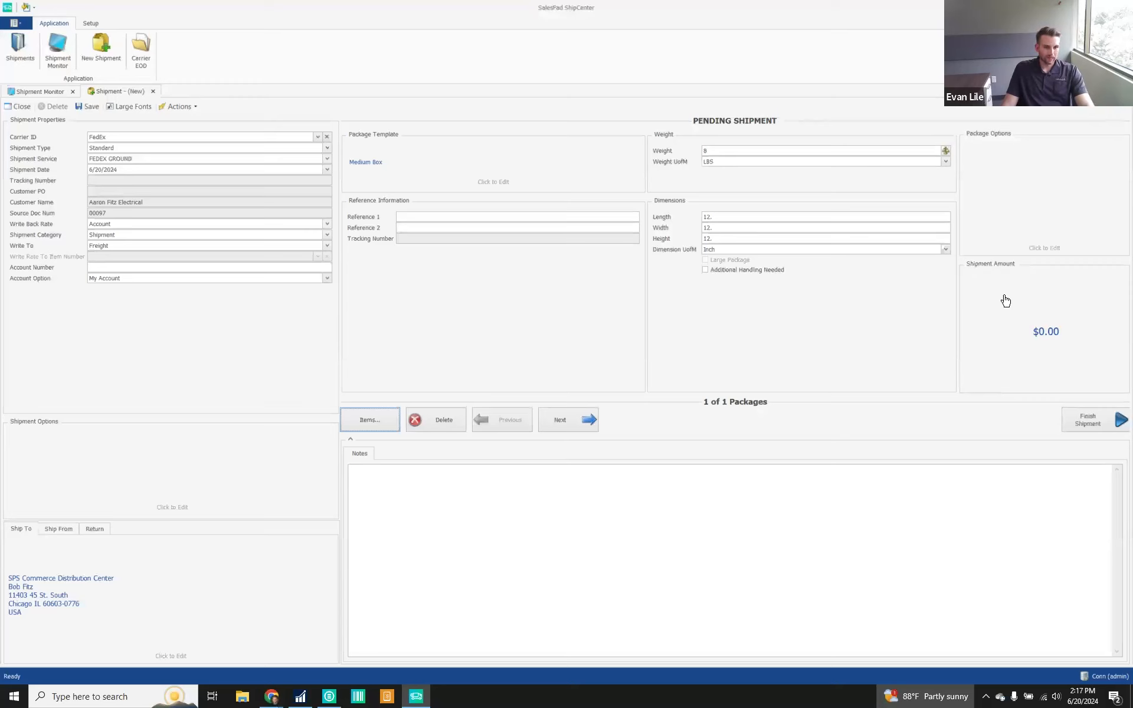
{"action": "left_click", "coordinate": [1024, 324]}
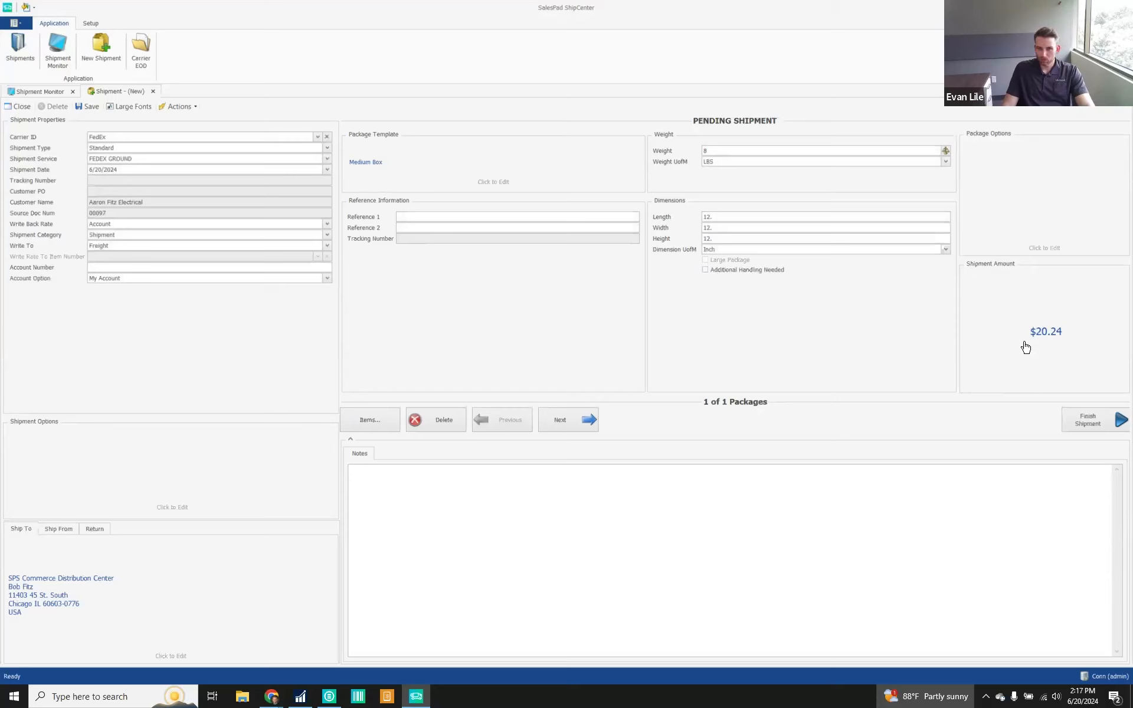
{"action": "left_click", "coordinate": [1088, 422]}
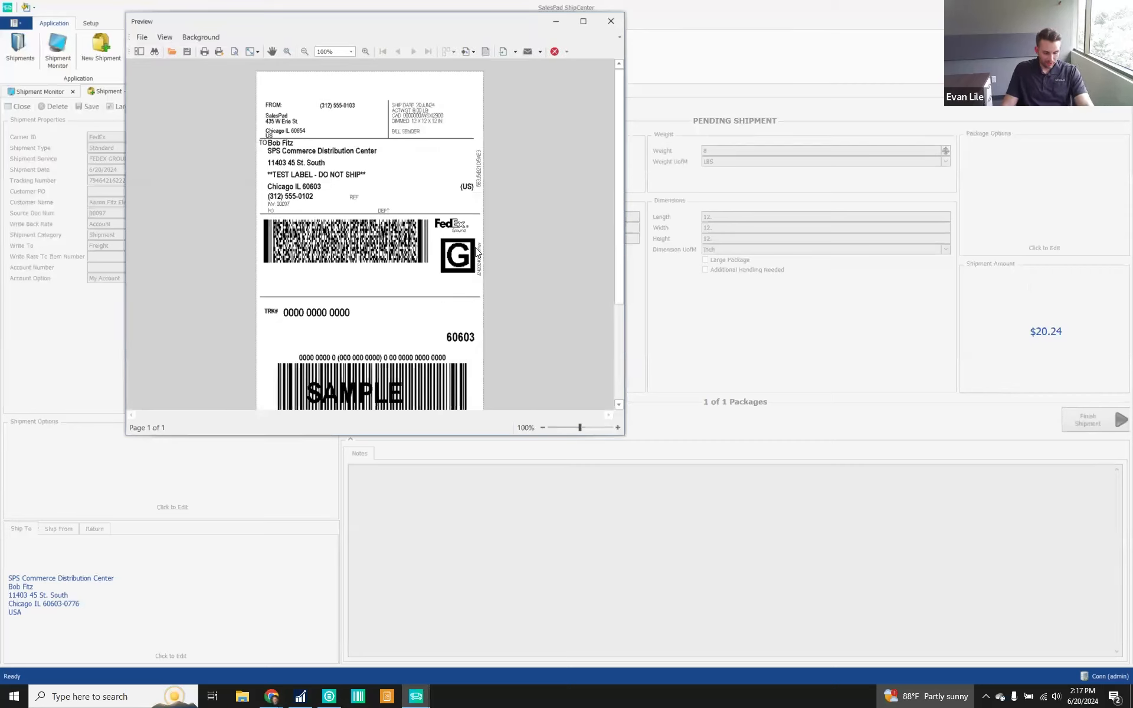
{"action": "left_click", "coordinate": [611, 23]}
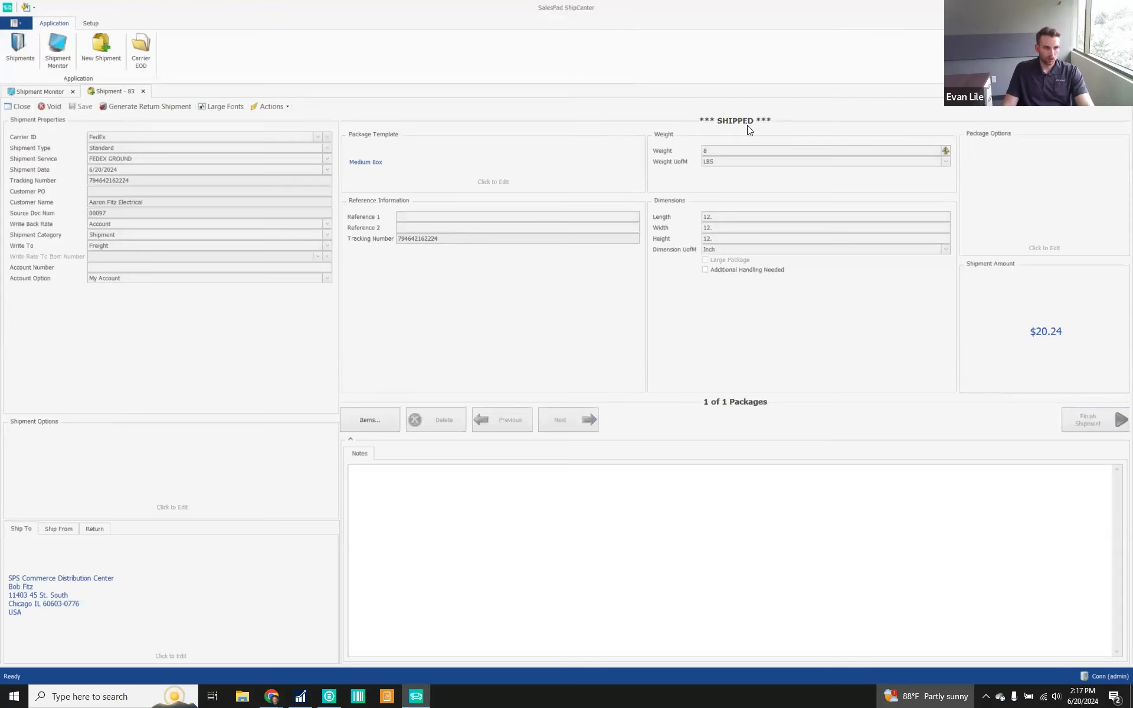
{"action": "left_click", "coordinate": [144, 92]}
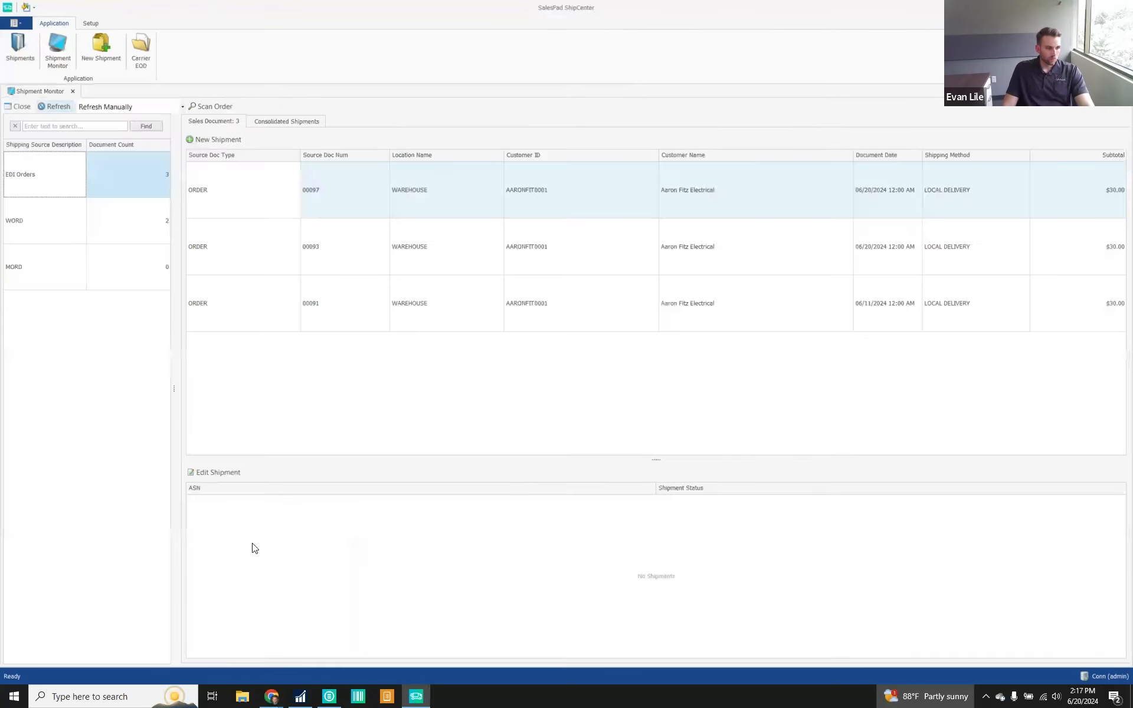
Switch back to SalesPad, refresh the Sales Monitor and open the just-shipped order from the EDISHIPPED batch
{"action": "key", "text": "alt+Tab"}
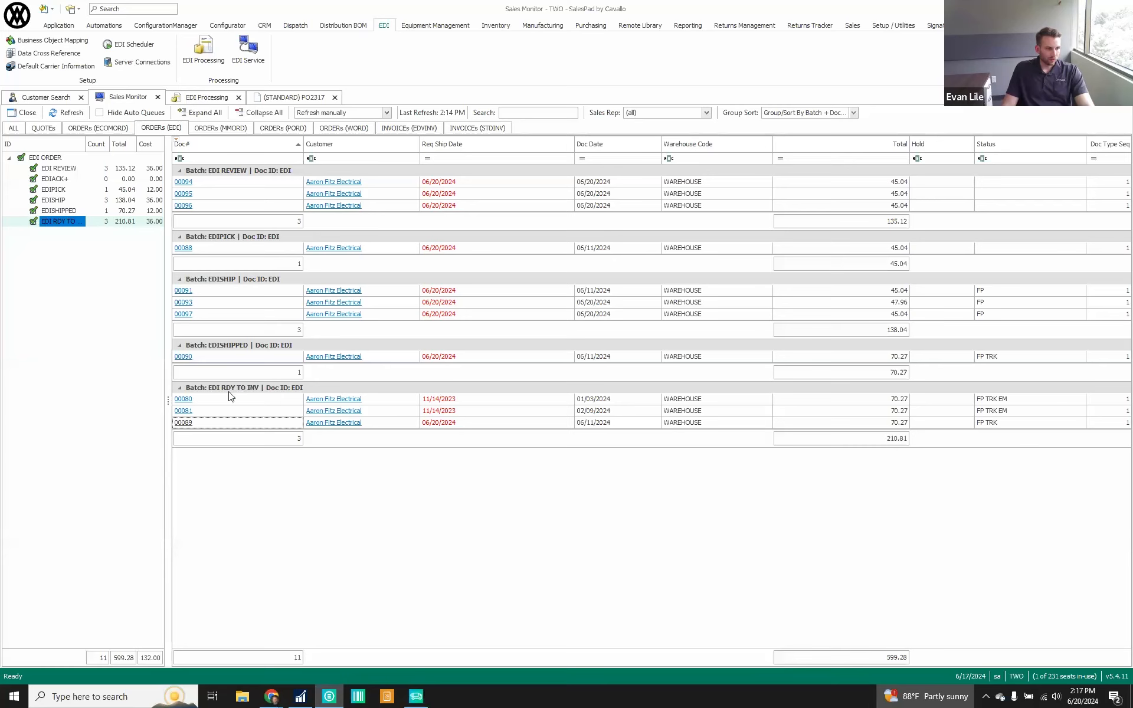
{"action": "left_click", "coordinate": [76, 116]}
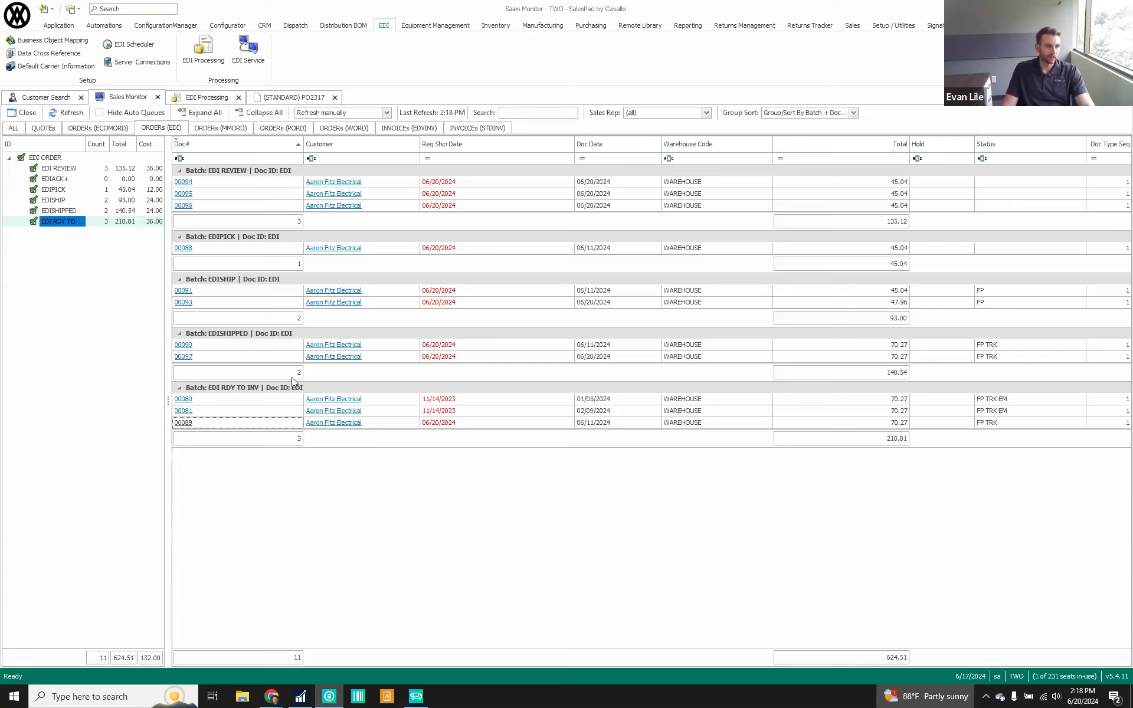
{"action": "left_click", "coordinate": [187, 358]}
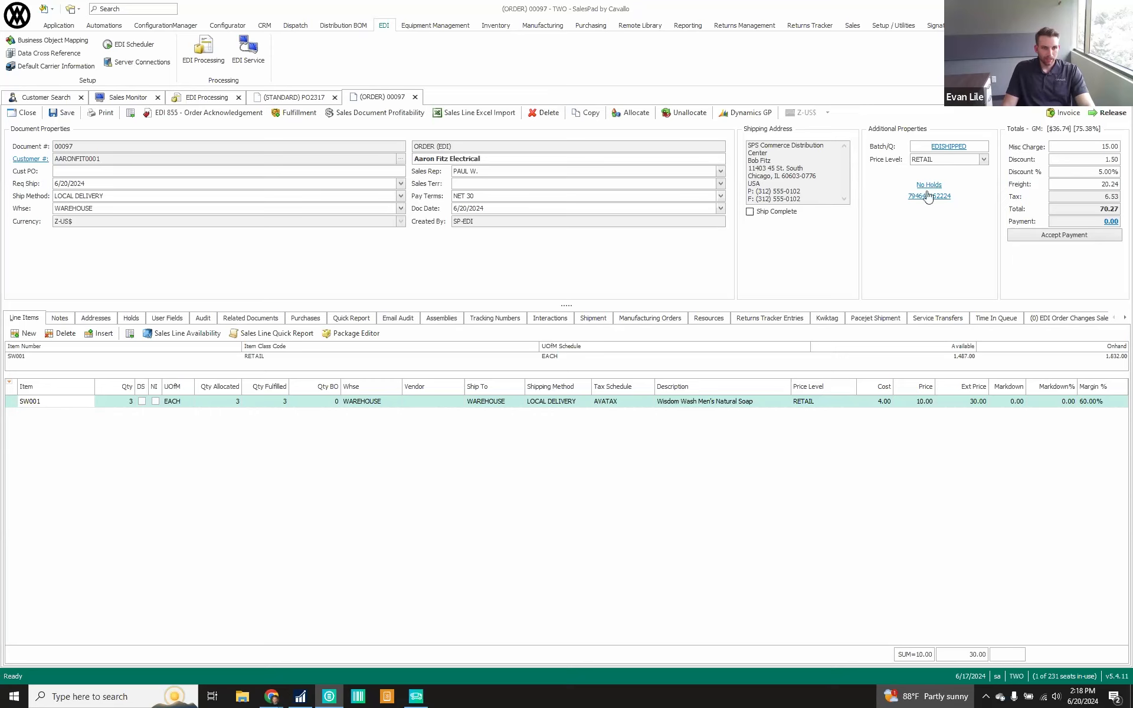
Retrieve the labels for the order's shipment, discarding the unsaved shipment changes
{"action": "left_click", "coordinate": [593, 318]}
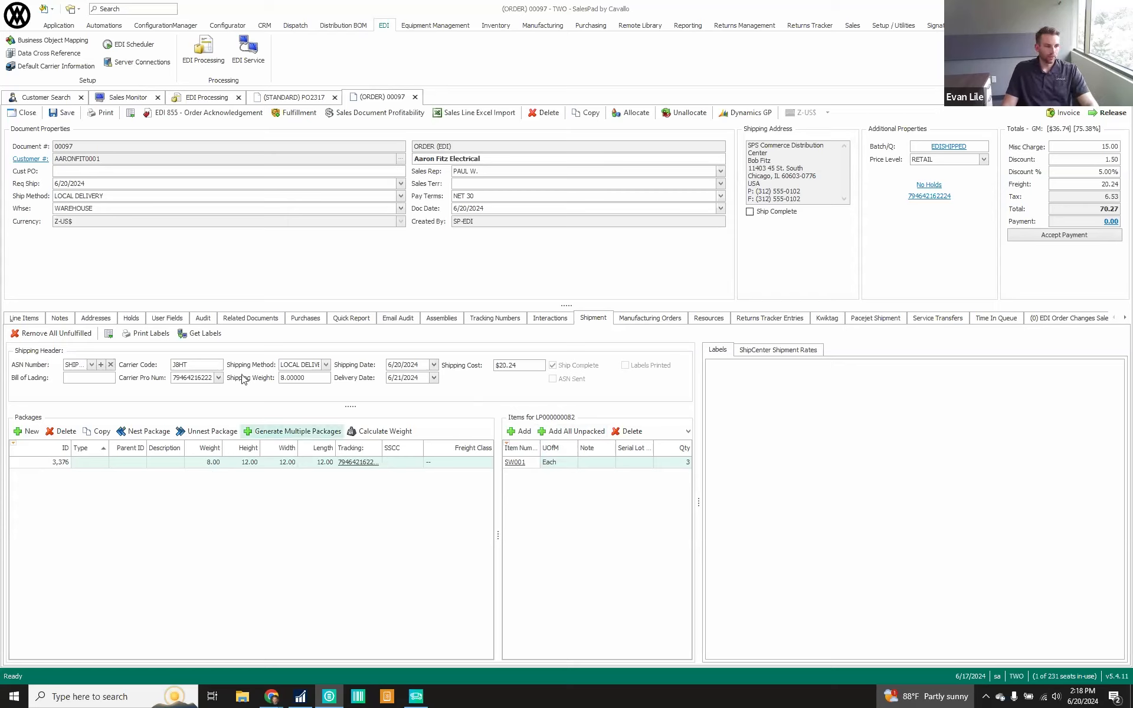
{"action": "left_click", "coordinate": [204, 337]}
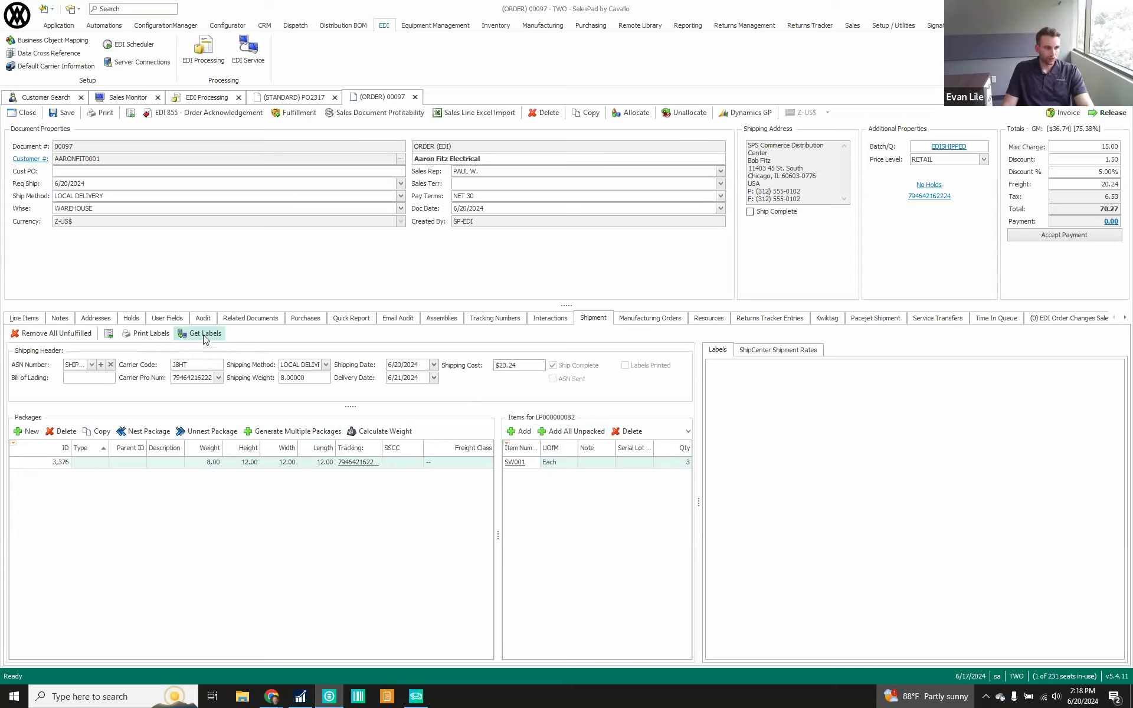
{"action": "left_click", "coordinate": [205, 335]}
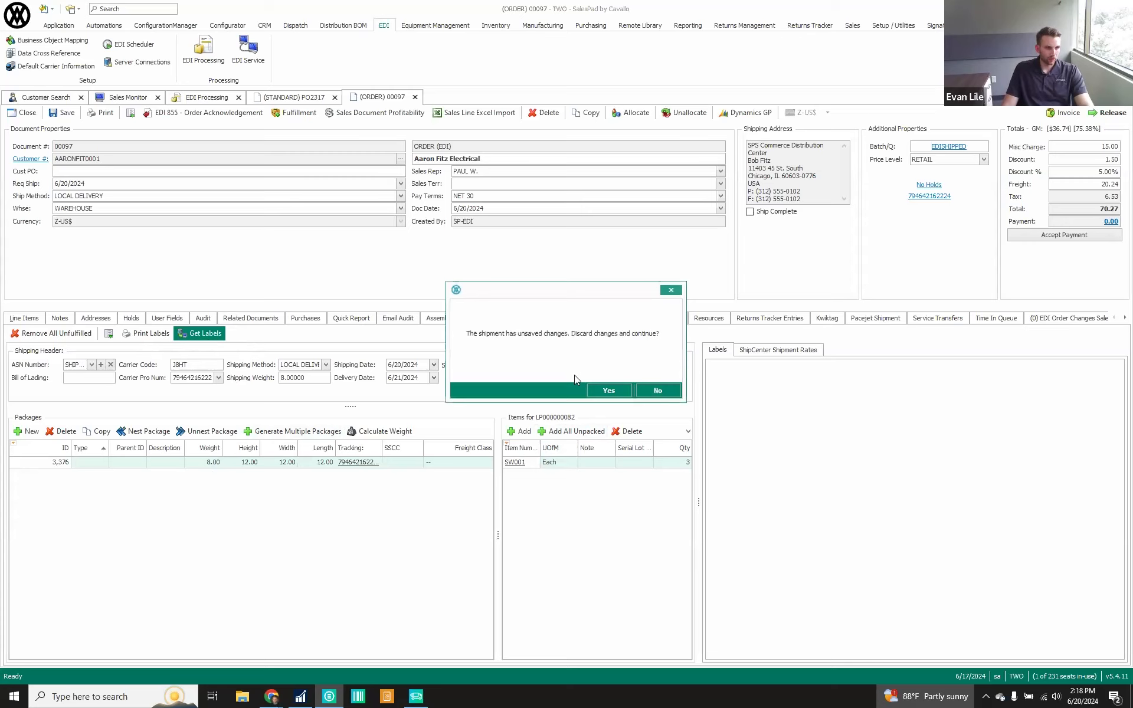
{"action": "left_click", "coordinate": [607, 388]}
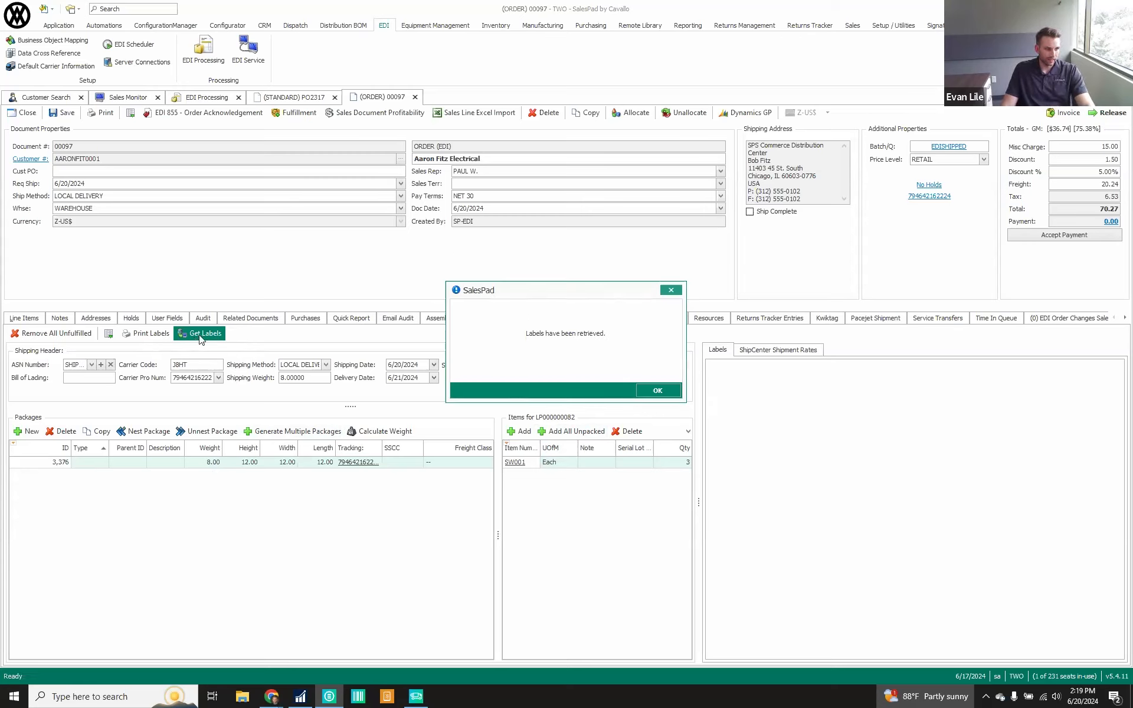
{"action": "left_click", "coordinate": [645, 391]}
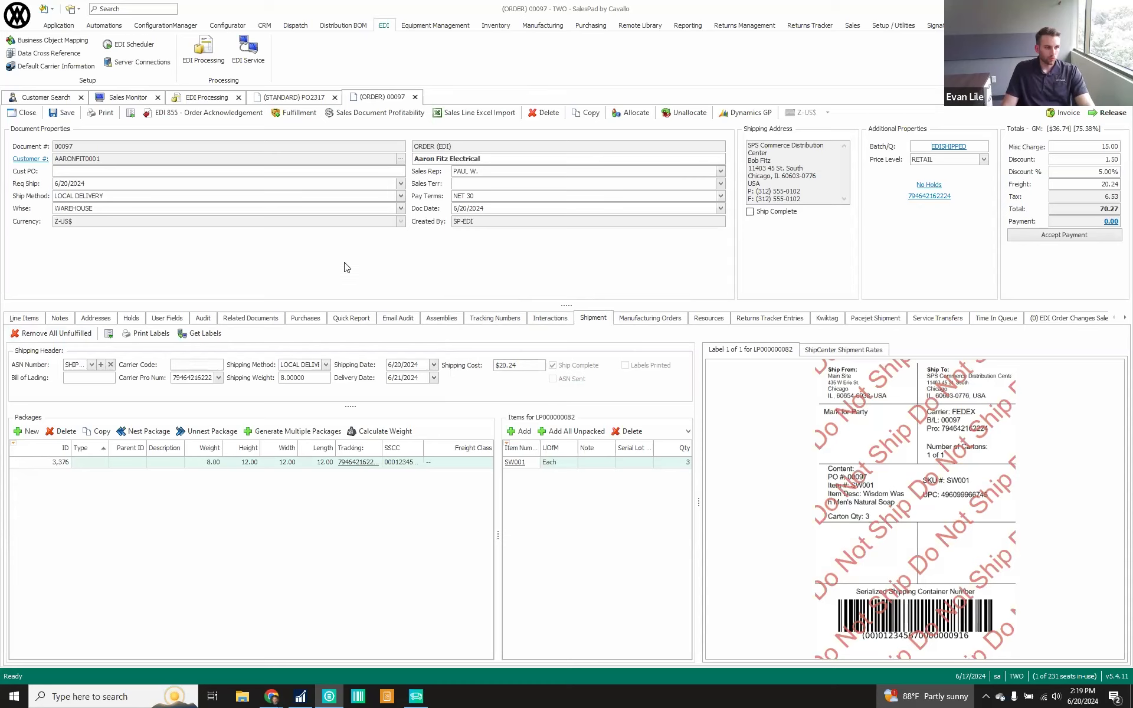
Release the shipped EDI order to the EDI RDY TO INV queue
{"action": "left_click", "coordinate": [1108, 112]}
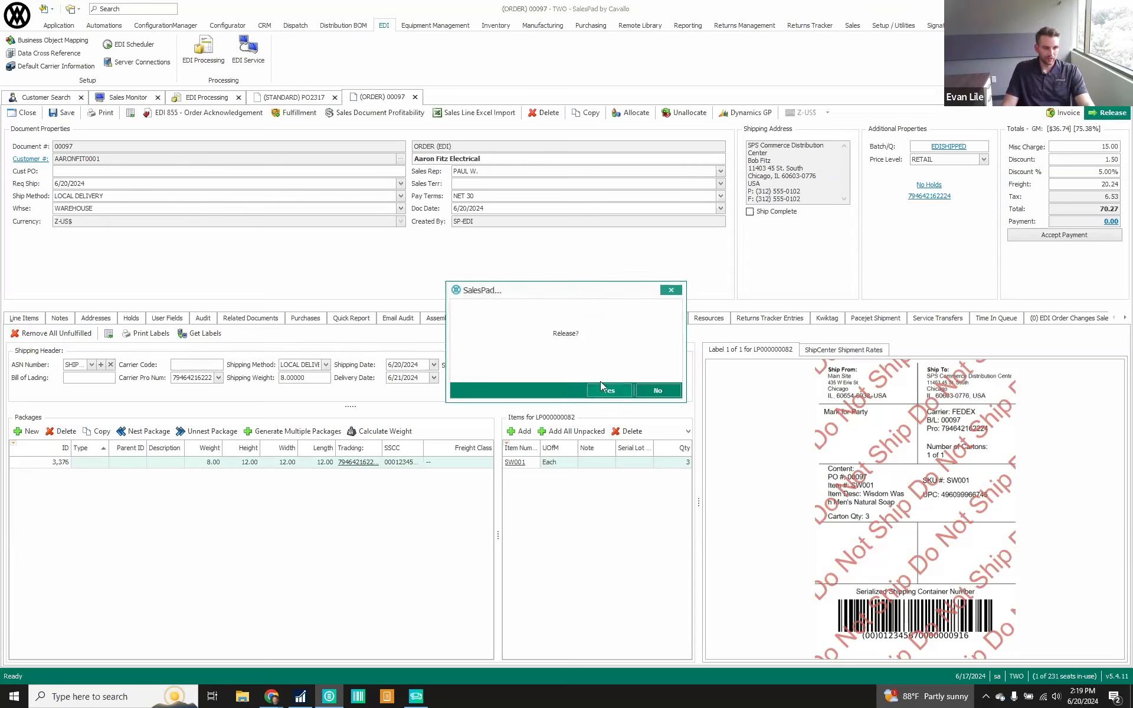
{"action": "left_click", "coordinate": [609, 397]}
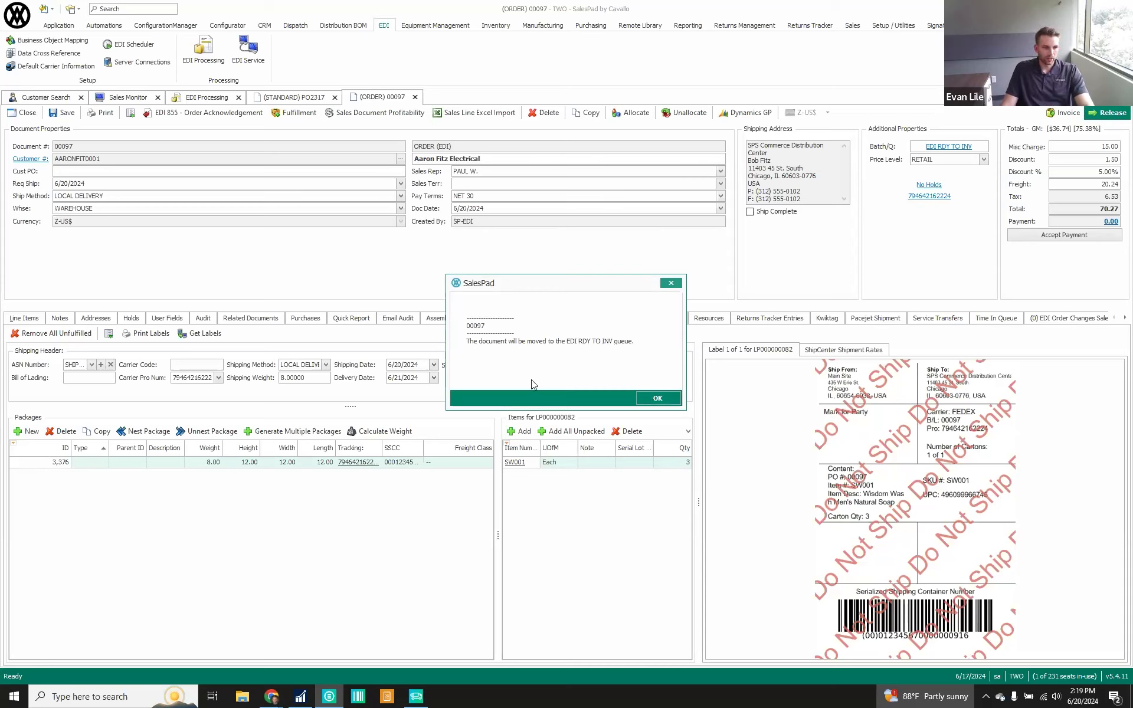
{"action": "left_click", "coordinate": [657, 400]}
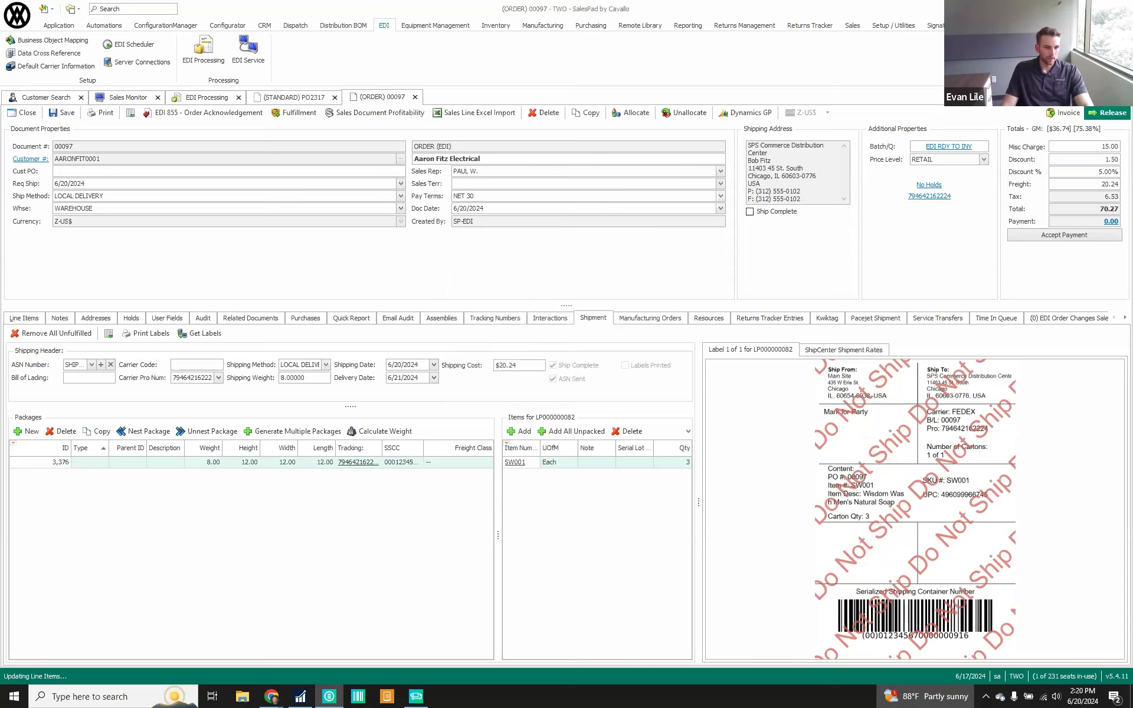
Examine the order's EDI processing log and its transactions in EDI Processing
{"action": "left_click", "coordinate": [1125, 318]}
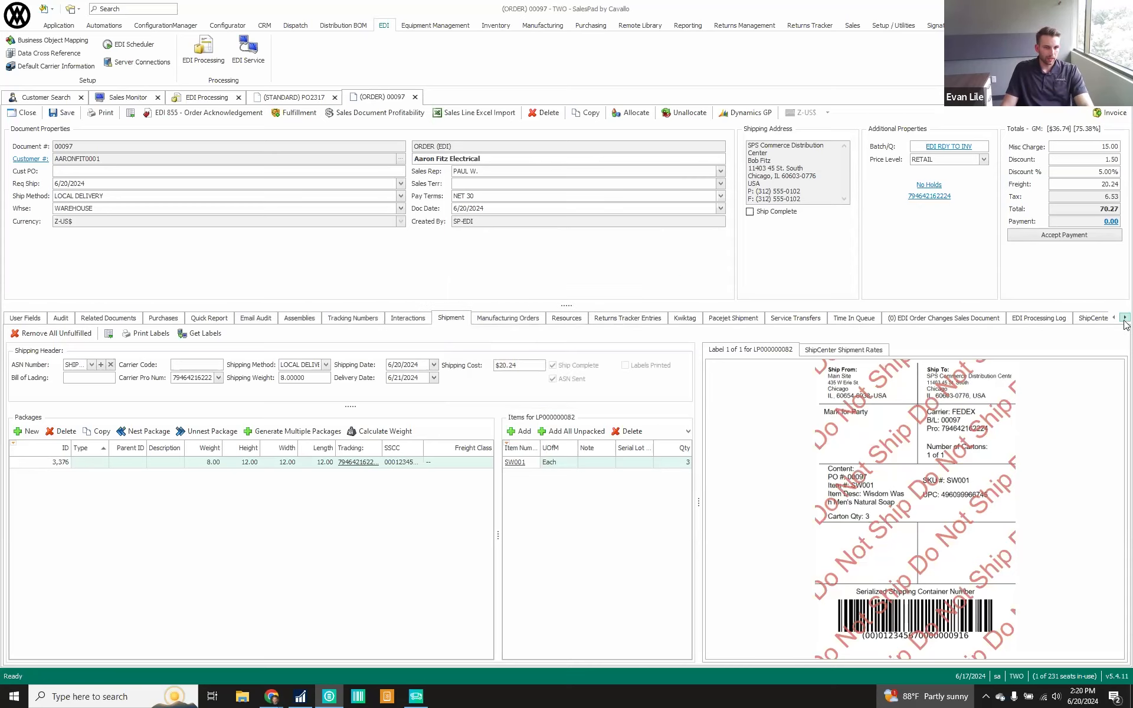
{"action": "left_click", "coordinate": [1061, 319]}
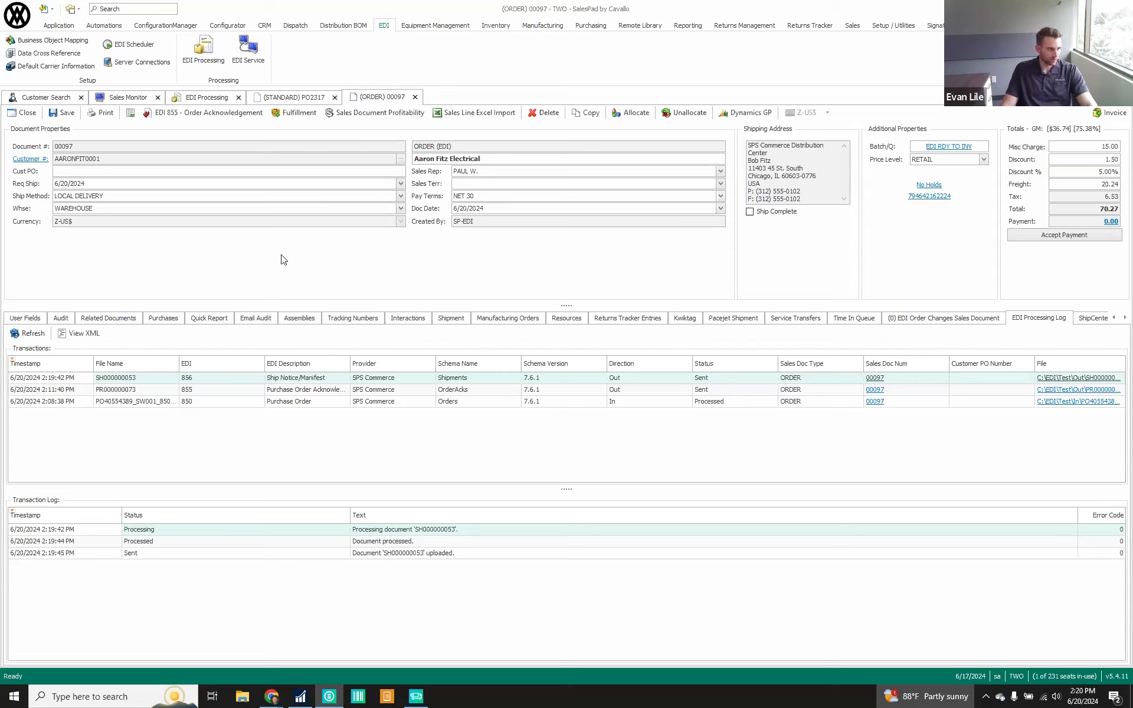
{"action": "left_click", "coordinate": [212, 100]}
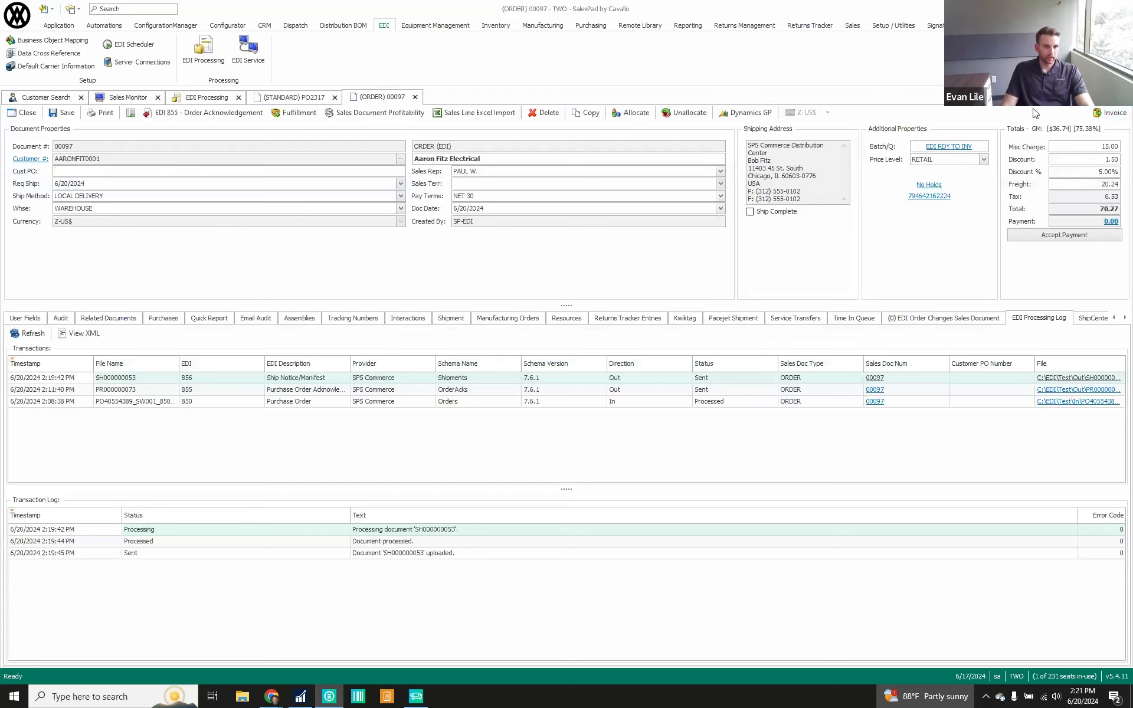
Invoice the order by creating a shipment for all 3 units of SW001 with freight included
{"action": "left_click", "coordinate": [1107, 113]}
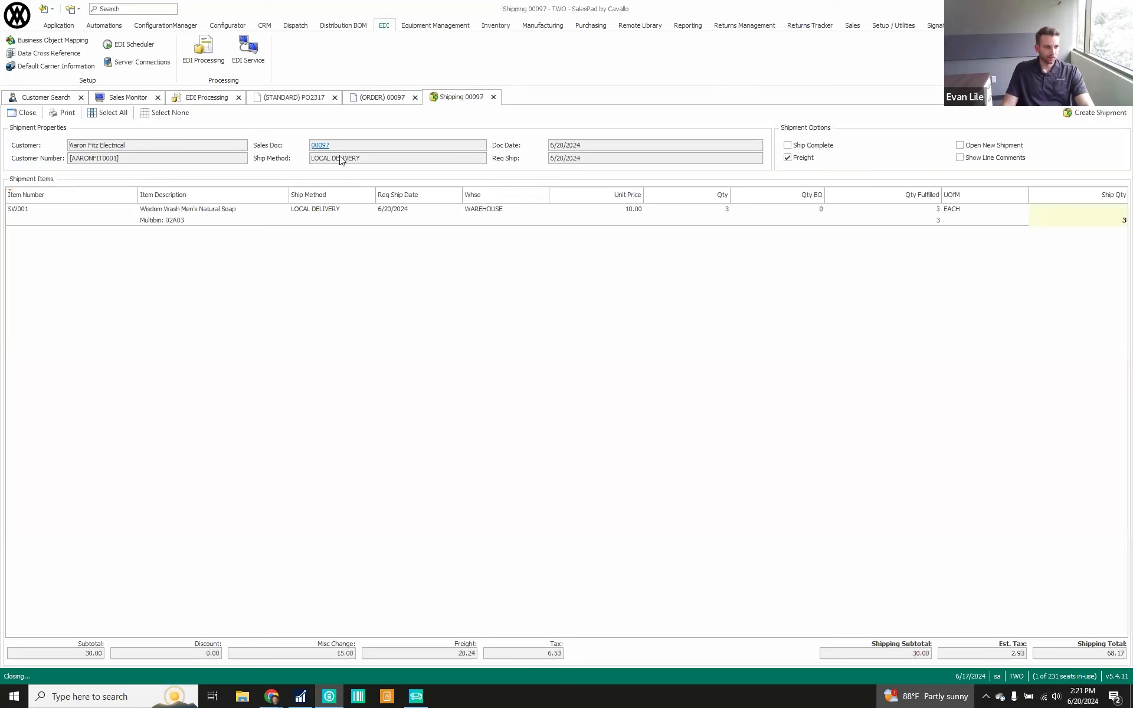
{"action": "left_click", "coordinate": [1073, 116]}
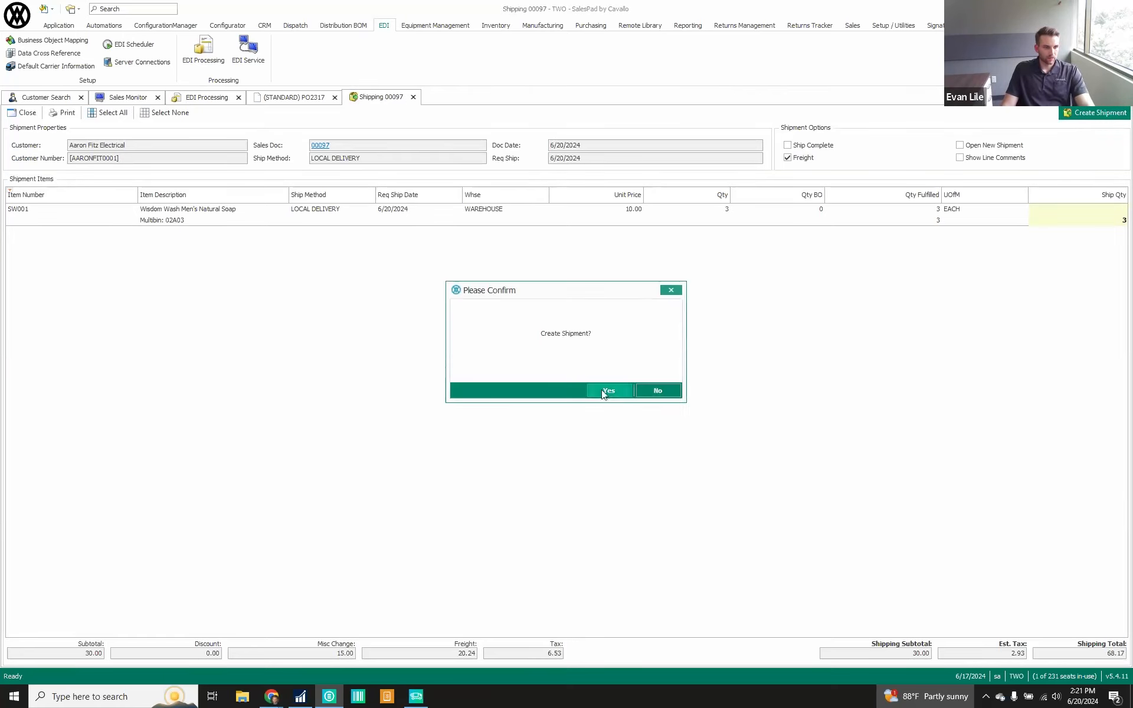
{"action": "left_click", "coordinate": [607, 391]}
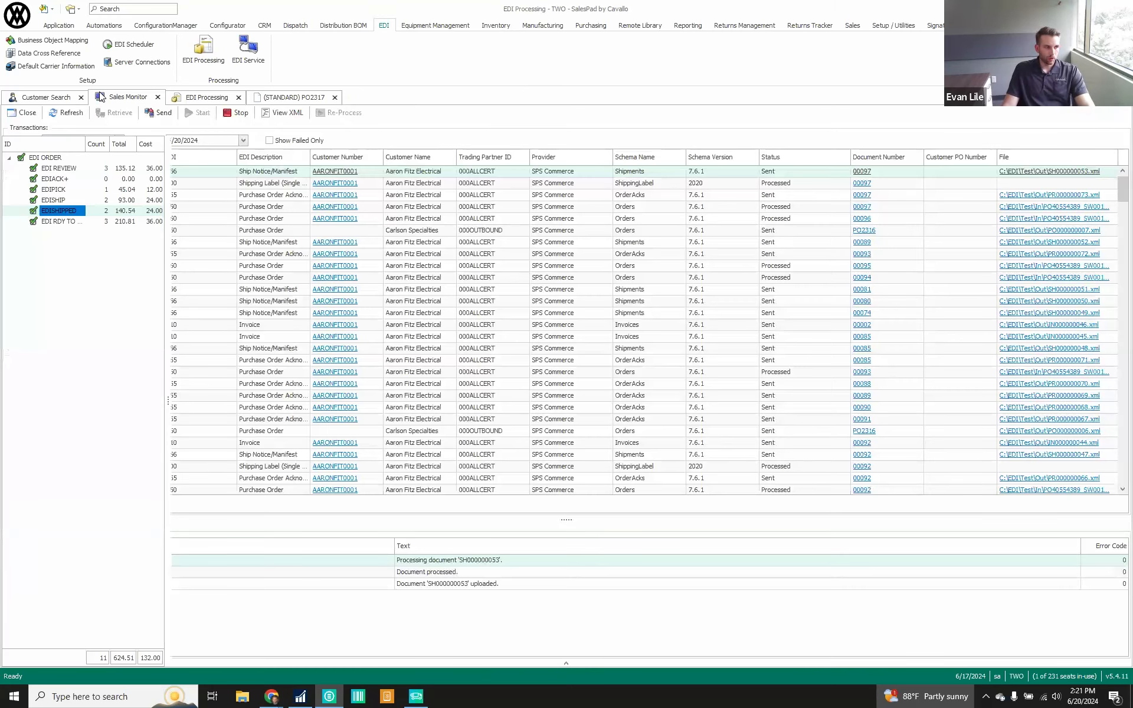
Refresh the EDVINV invoices in the Sales Monitor and open the newly created invoice from the EDI INV REVIEW batch
{"action": "left_click", "coordinate": [421, 129]}
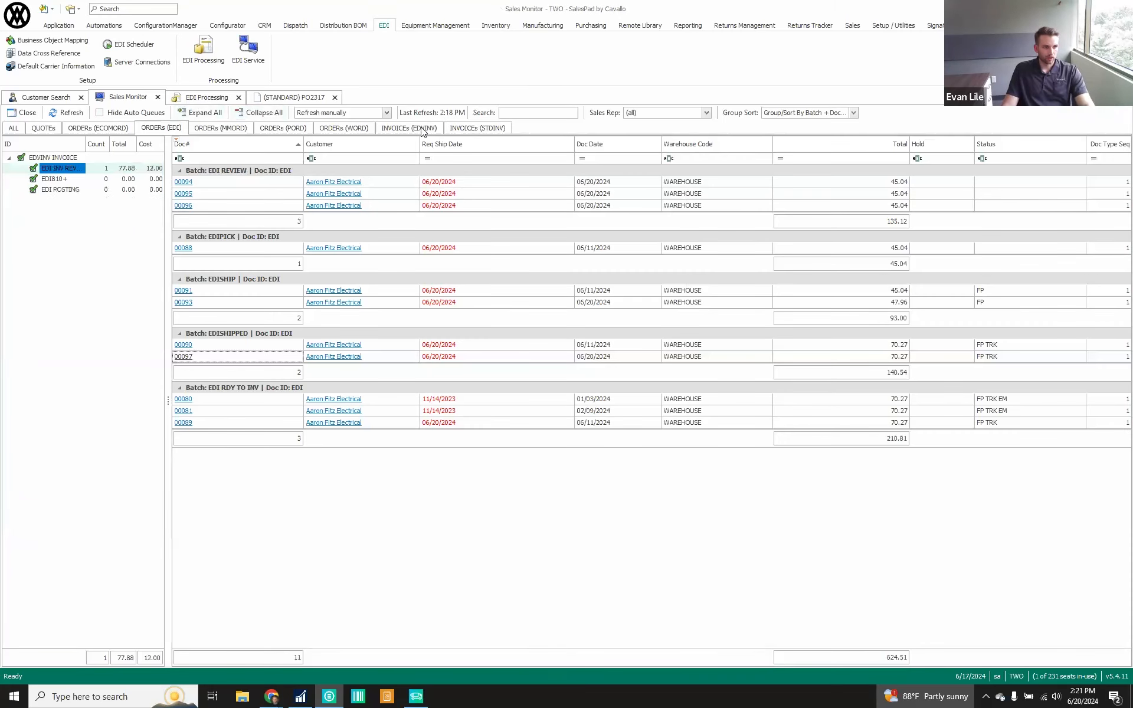
{"action": "left_click", "coordinate": [67, 113]}
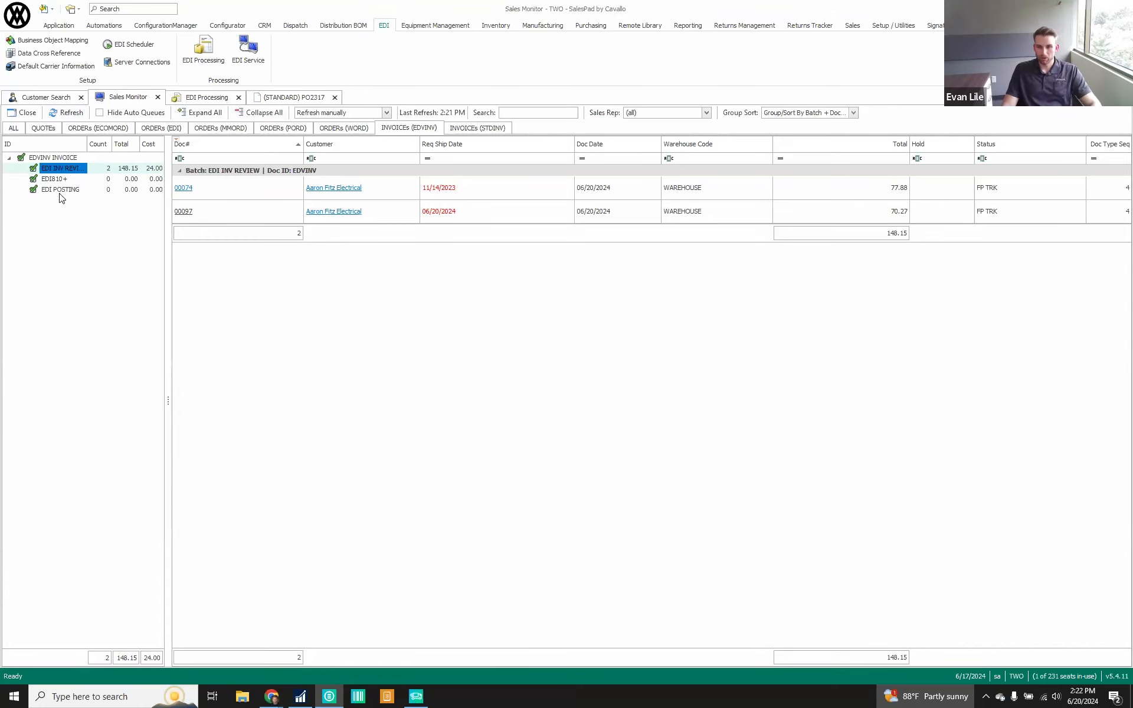
{"action": "left_click", "coordinate": [184, 212]}
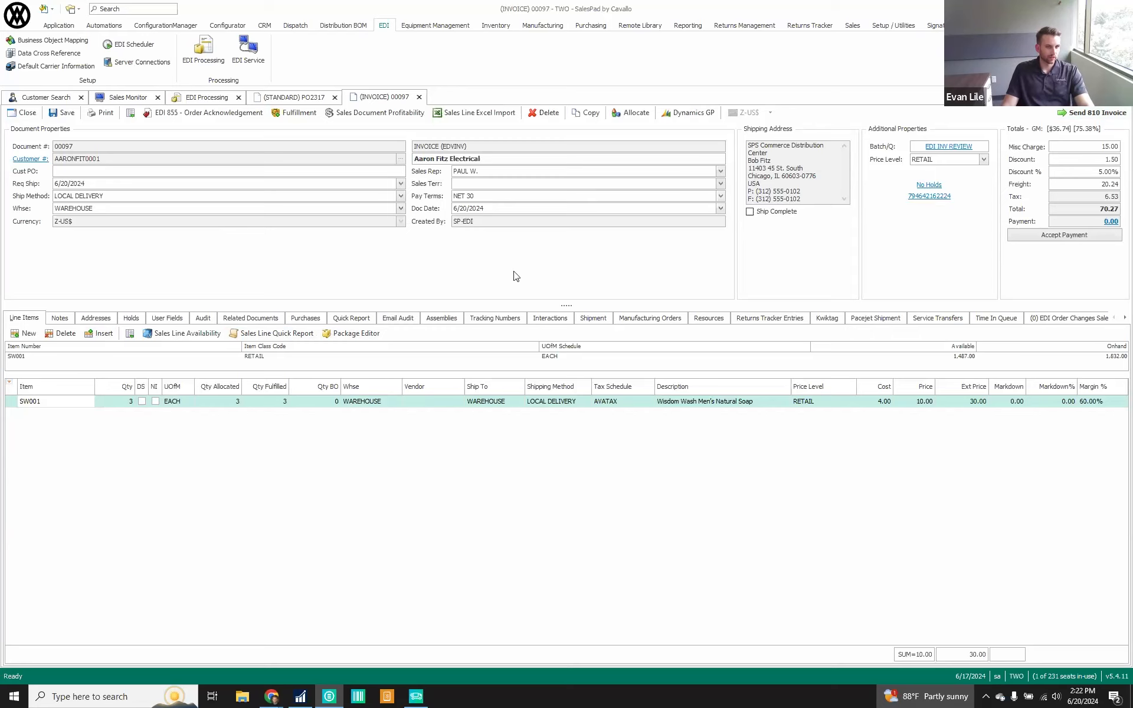
Send the 810 invoice, moving the document on to the EDI POSTING queue
{"action": "left_click", "coordinate": [1073, 117]}
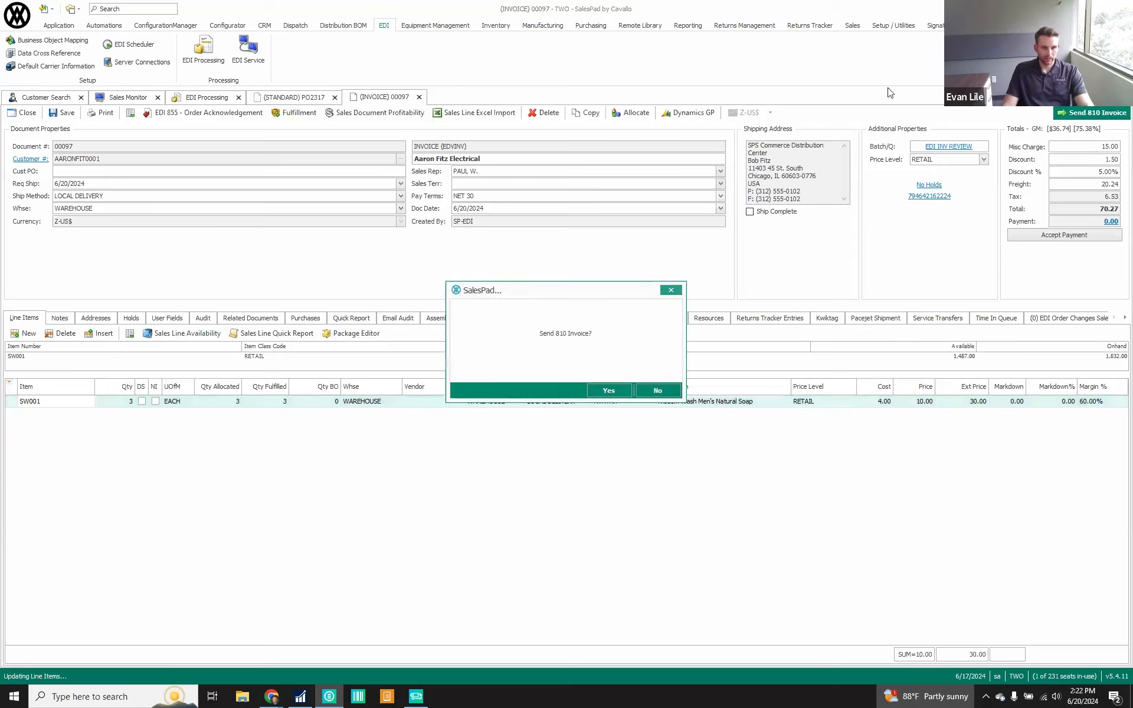
{"action": "left_click", "coordinate": [608, 391]}
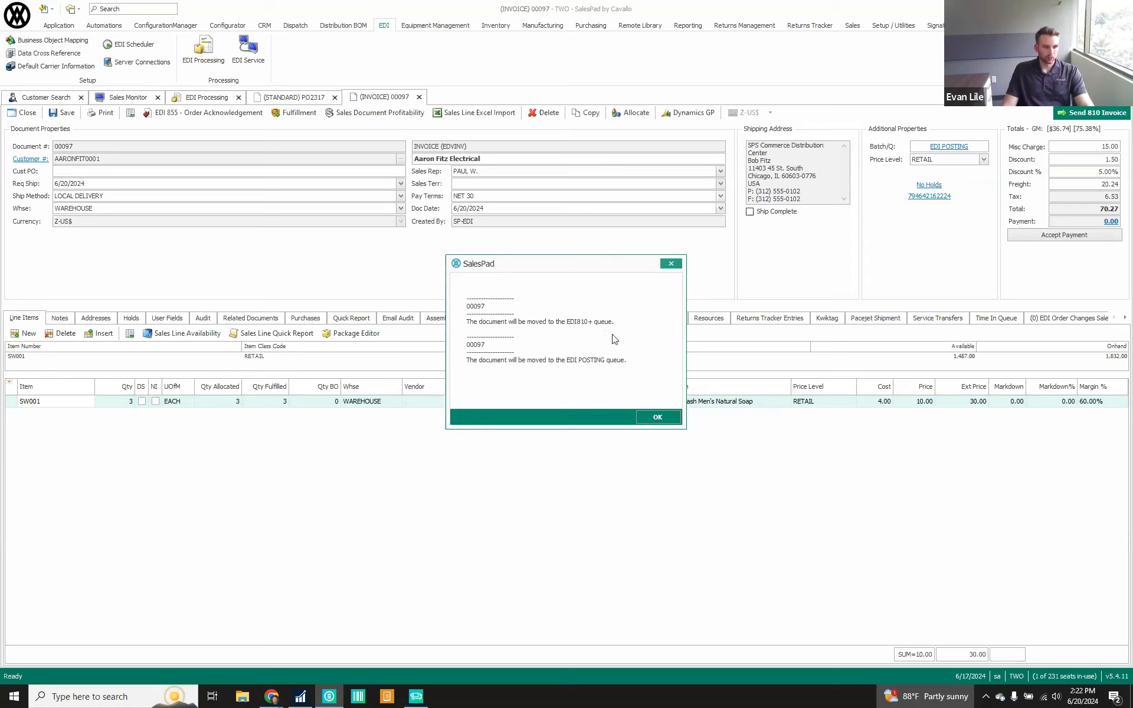
{"action": "left_click", "coordinate": [658, 418]}
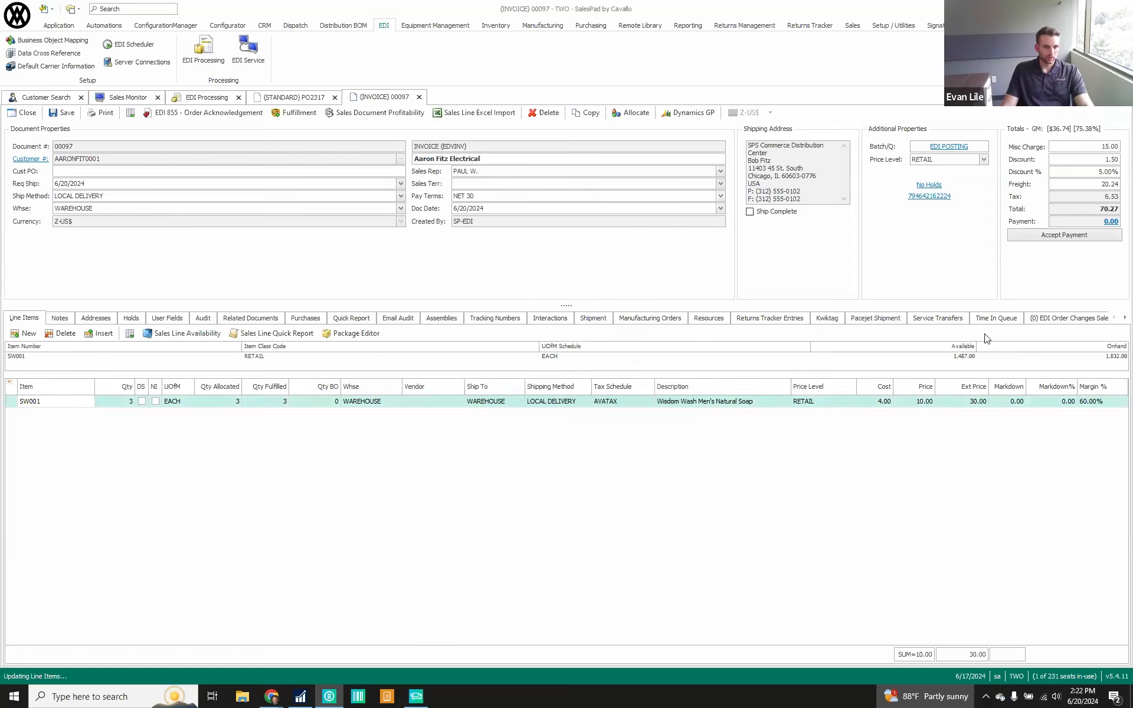
Examine the invoice's EDI processing log for its 850, 855, 856 and 810 transactions, and close the invoice
{"action": "left_click", "coordinate": [1125, 318]}
{"action": "left_click", "coordinate": [1125, 317]}
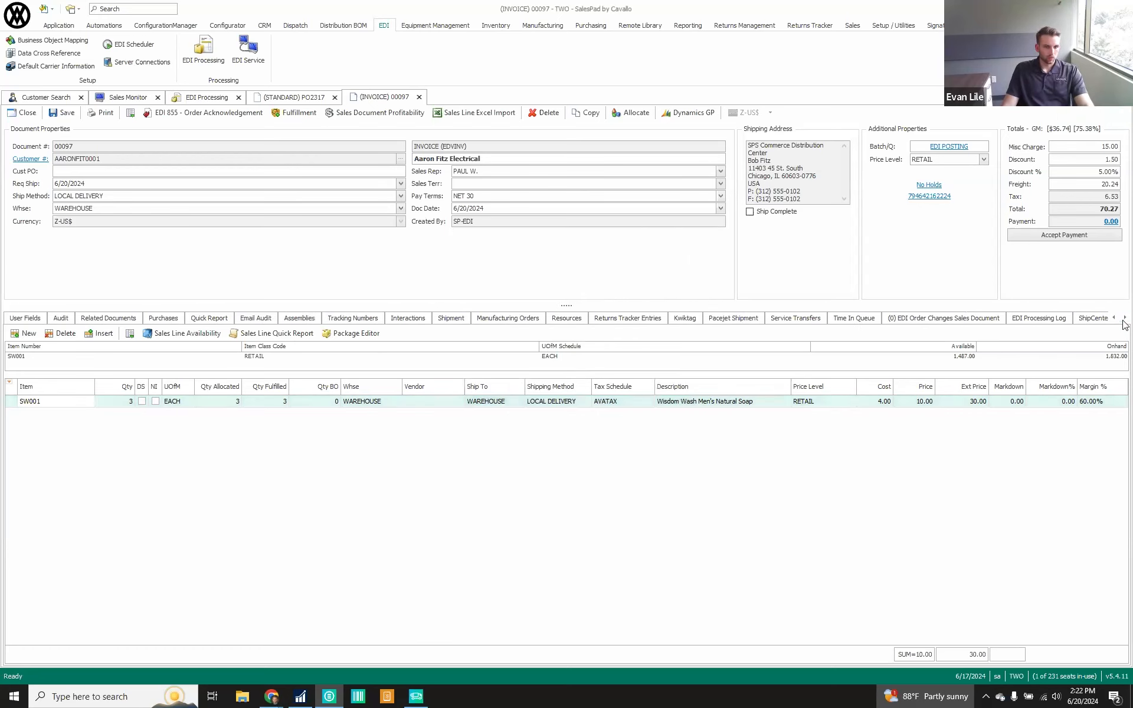
{"action": "left_click", "coordinate": [1024, 322]}
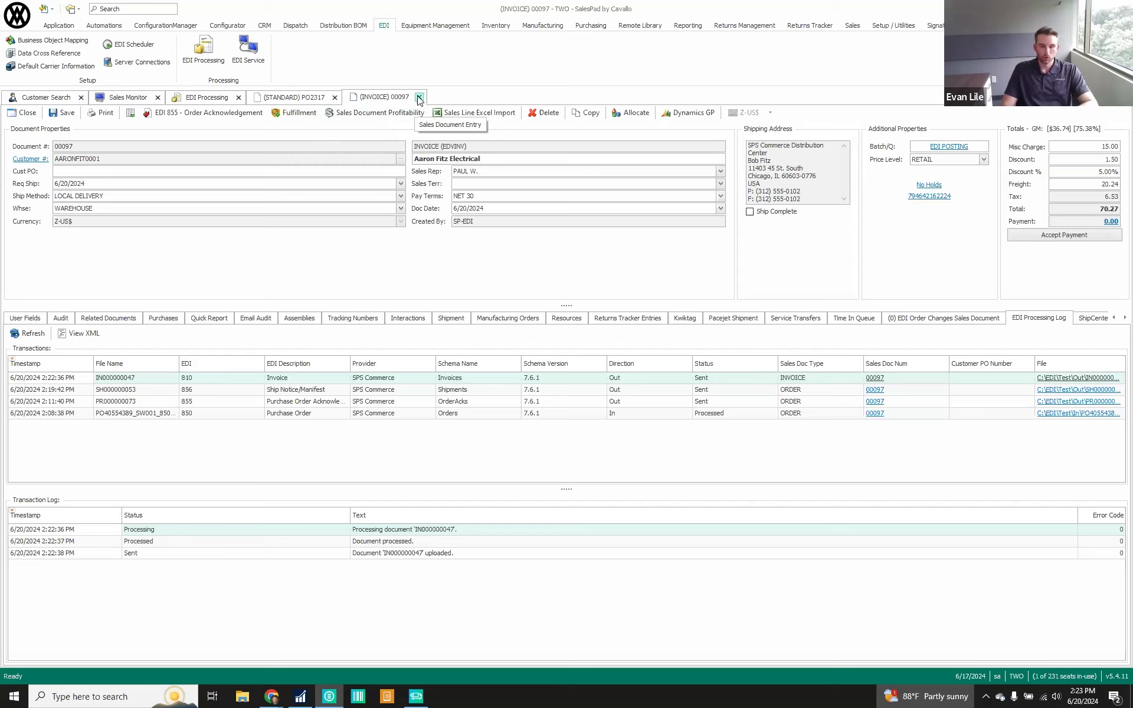
{"action": "left_click", "coordinate": [418, 98]}
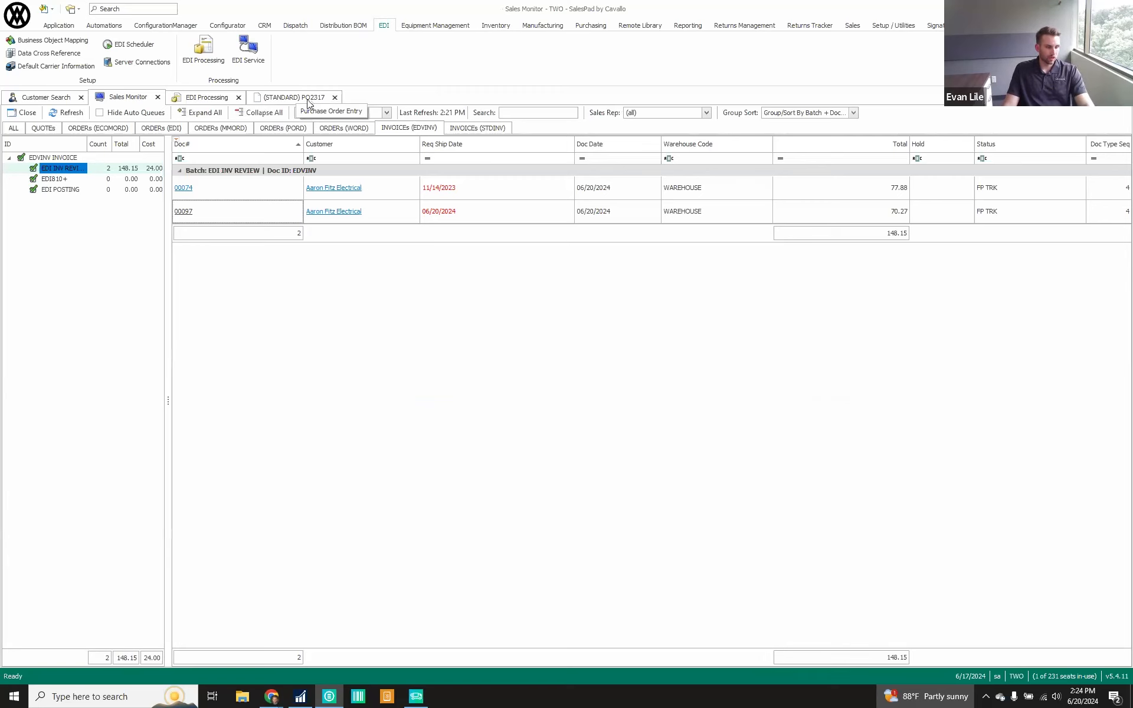
Create and send an EDI 850 for the standard Carlson Specialties purchase order, and check its transaction in EDI Processing
{"action": "left_click", "coordinate": [312, 99]}
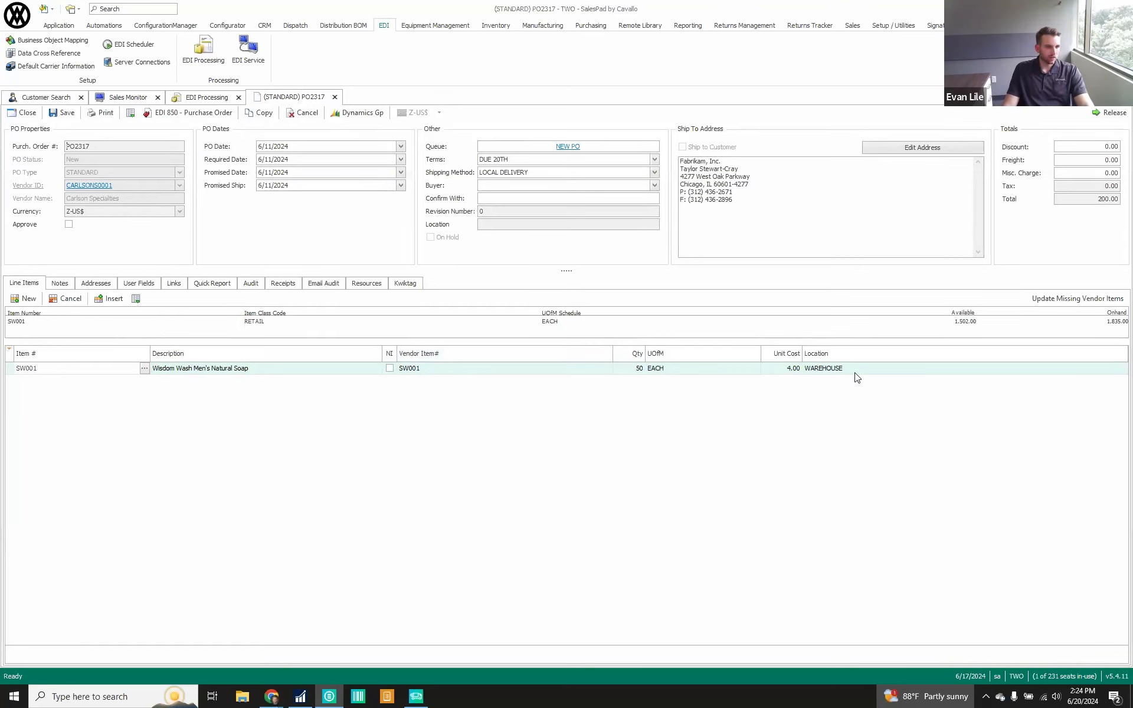
{"action": "left_click", "coordinate": [322, 244]}
{"action": "left_click", "coordinate": [175, 118]}
{"action": "left_click", "coordinate": [203, 118]}
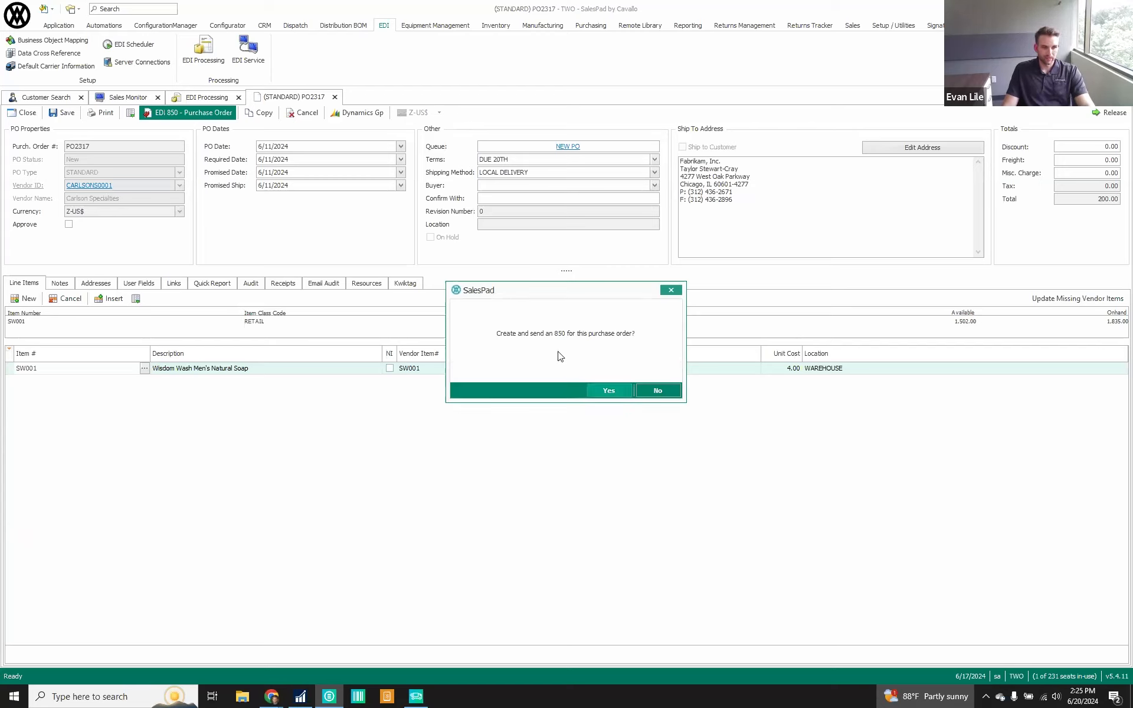
{"action": "left_click", "coordinate": [608, 391]}
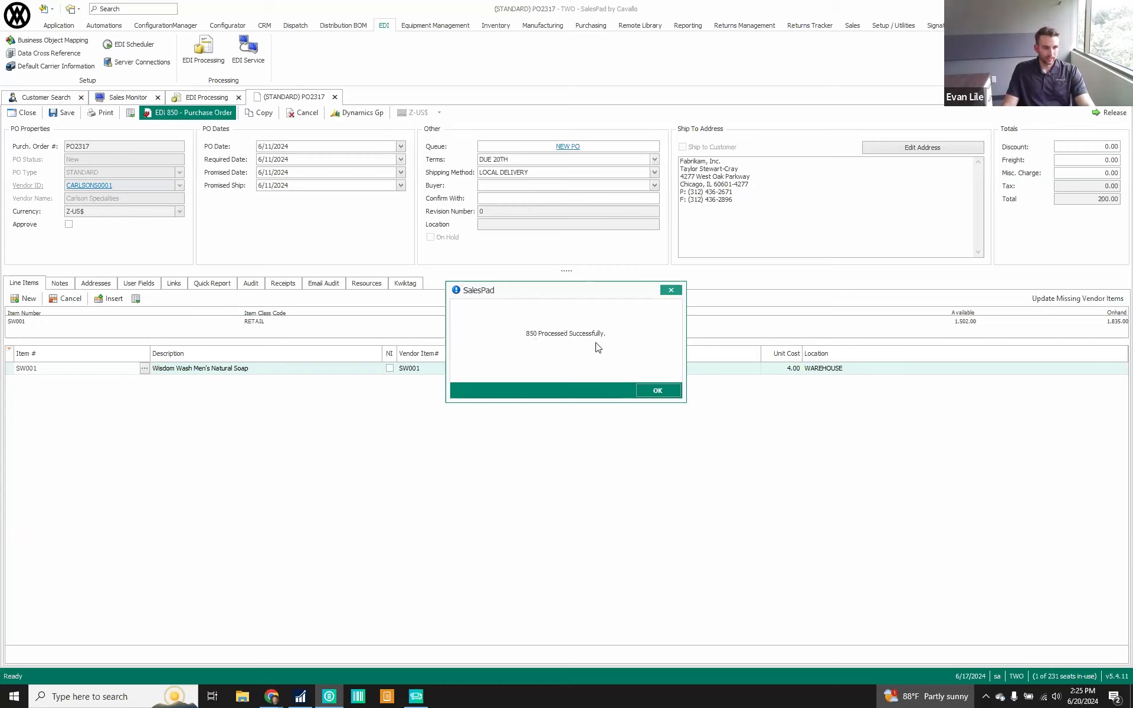
{"action": "left_click", "coordinate": [654, 390]}
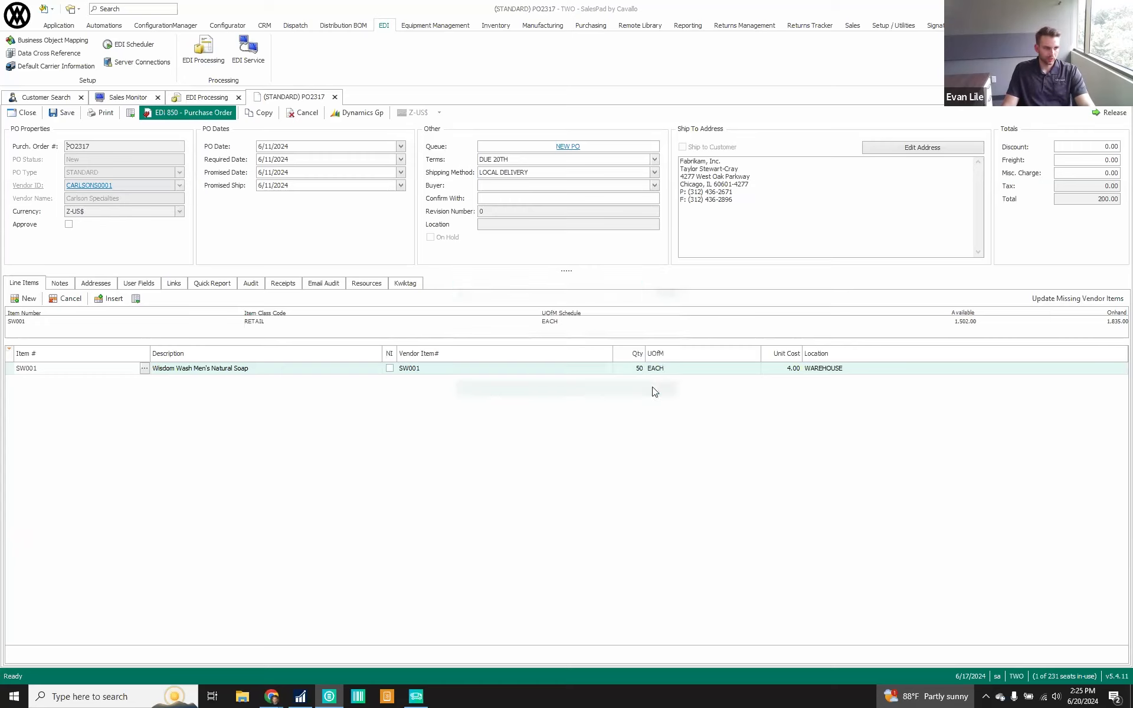
{"action": "left_click", "coordinate": [217, 100]}
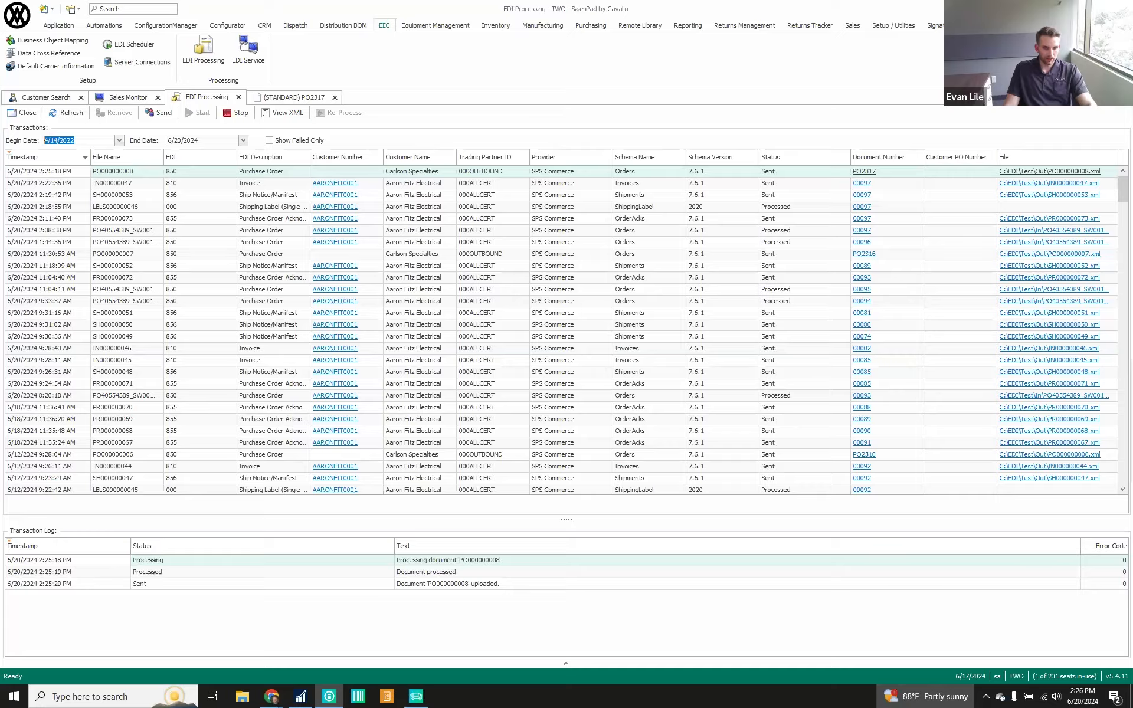
{"action": "key", "text": "alt+Tab"}
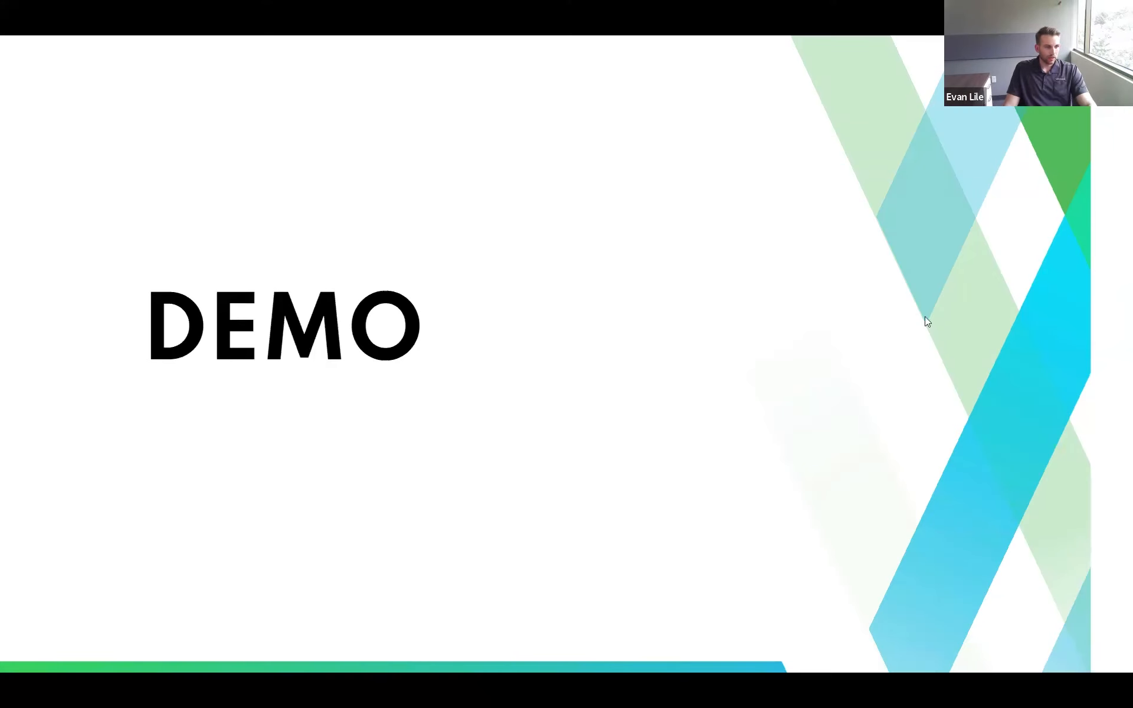
{"action": "key", "text": "Right"}
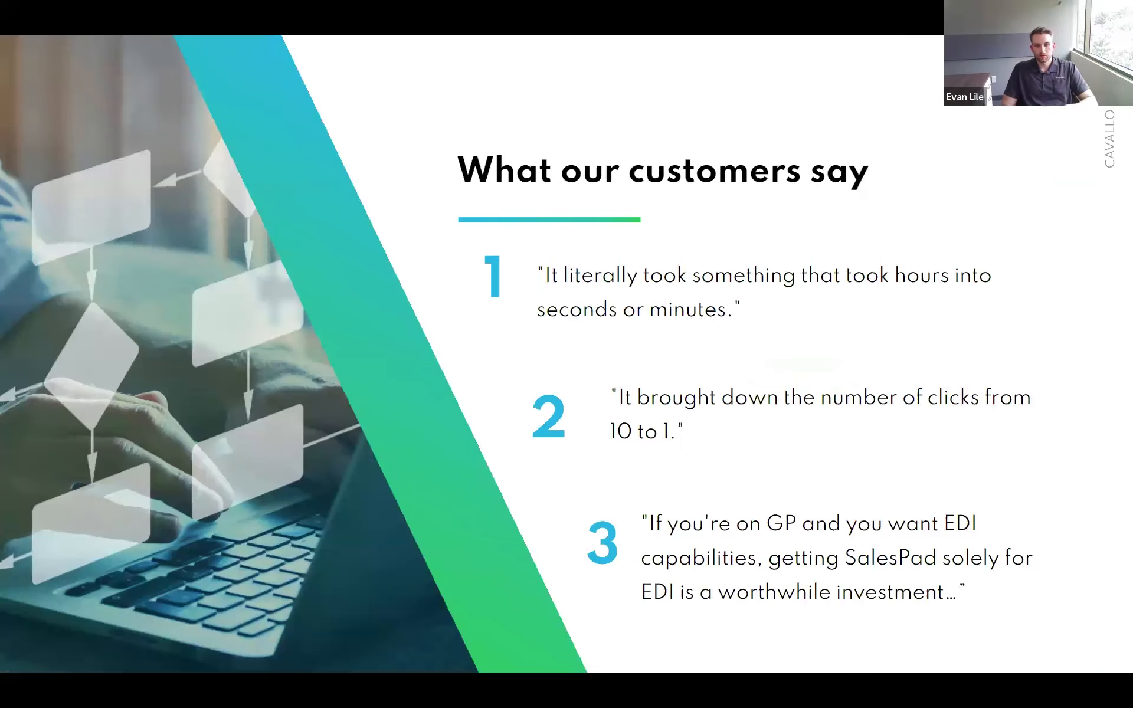